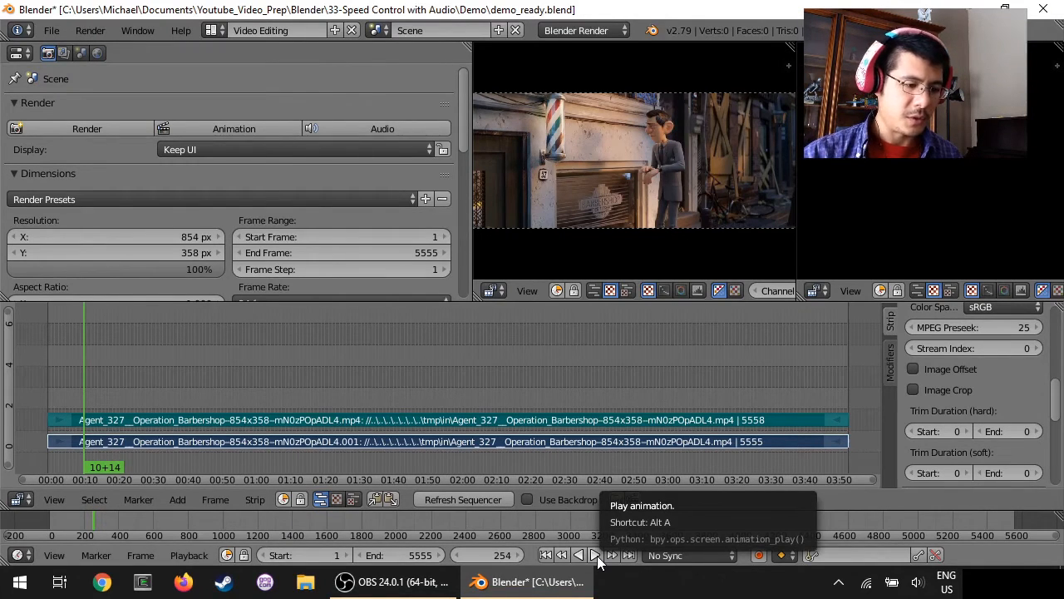
Step: Preview the original clip briefly, stop playback, and place the playhead at 13+00
click(595, 556)
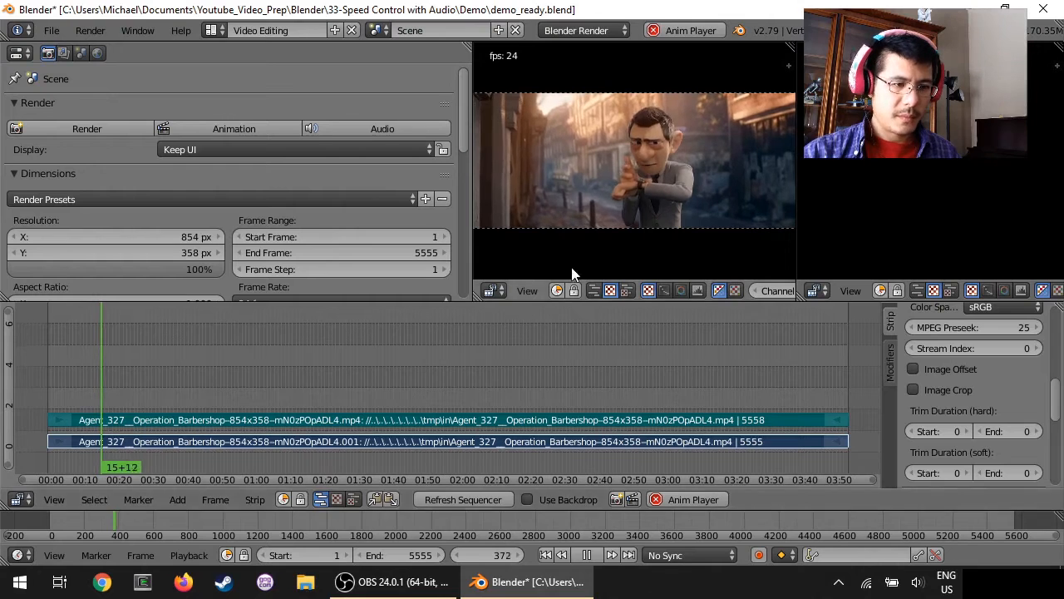
click(678, 498)
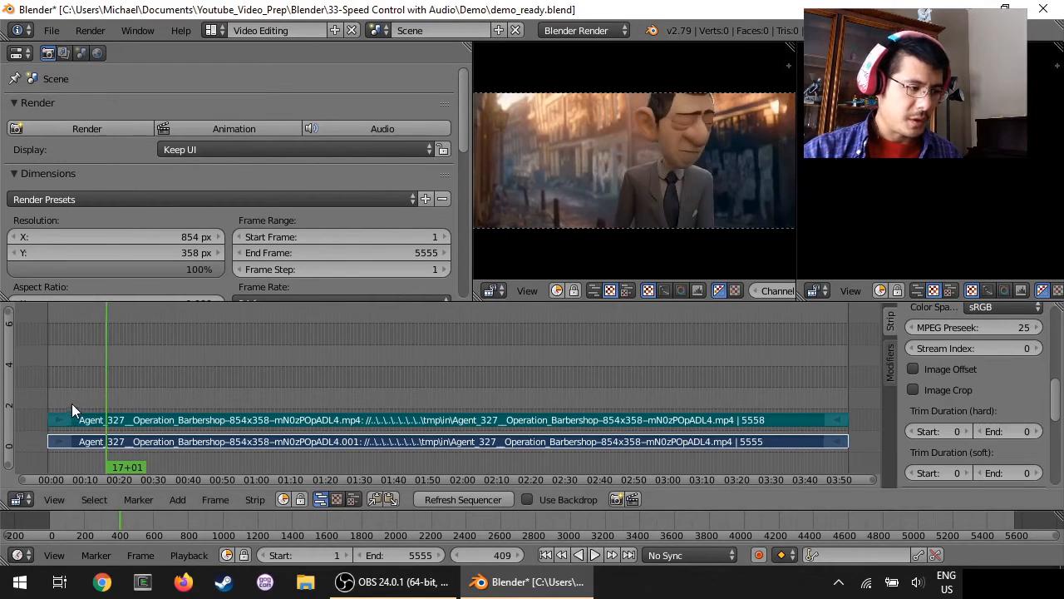
click(92, 394)
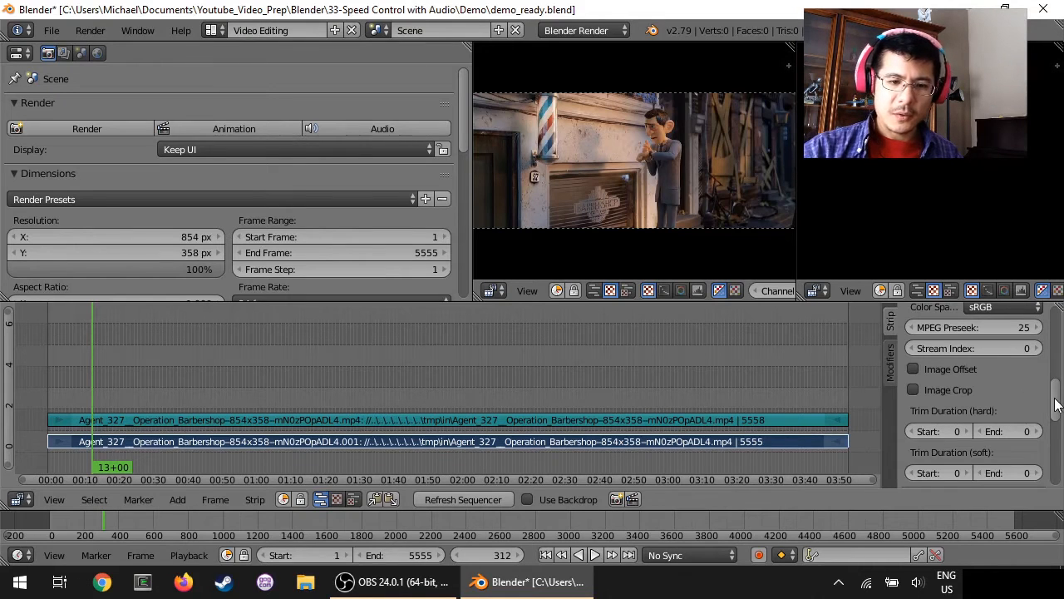
Step: Halve the movie strip's length by setting it to 5555/2 frames
scroll(1000, 399, up, 10)
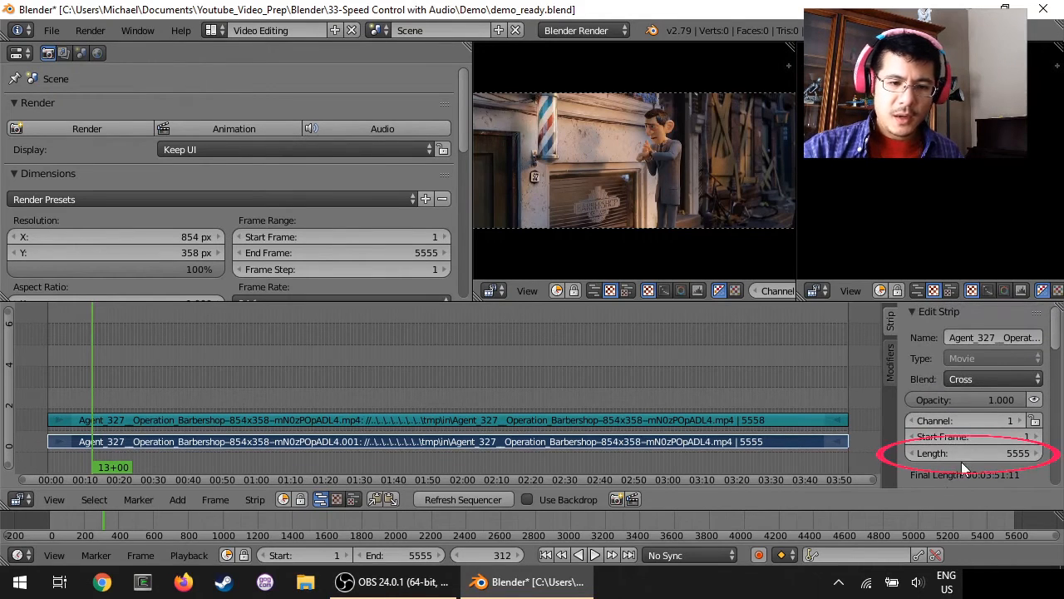
click(961, 454)
key(End)
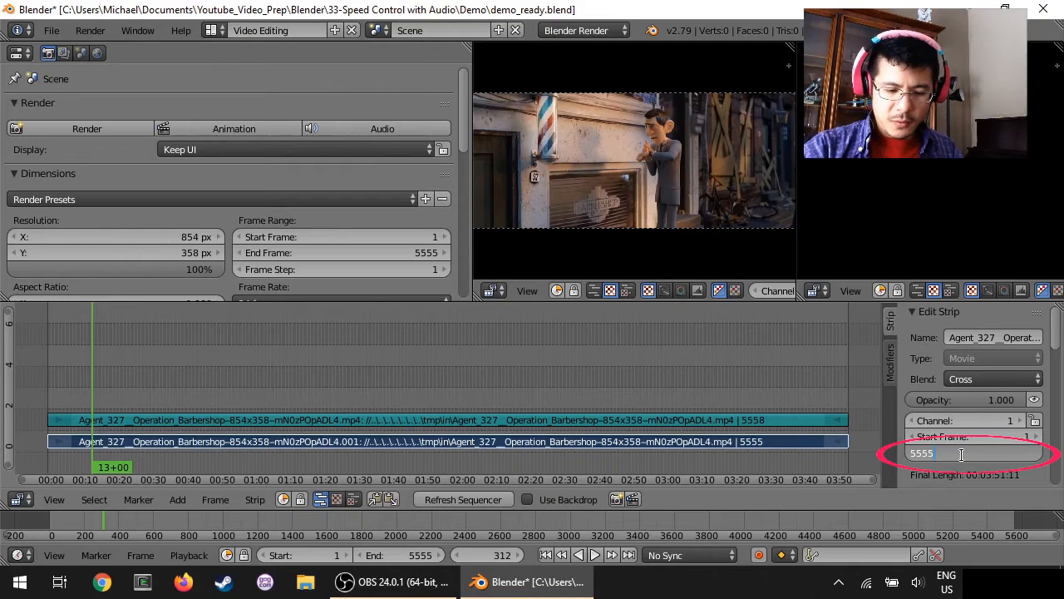
text(/2)
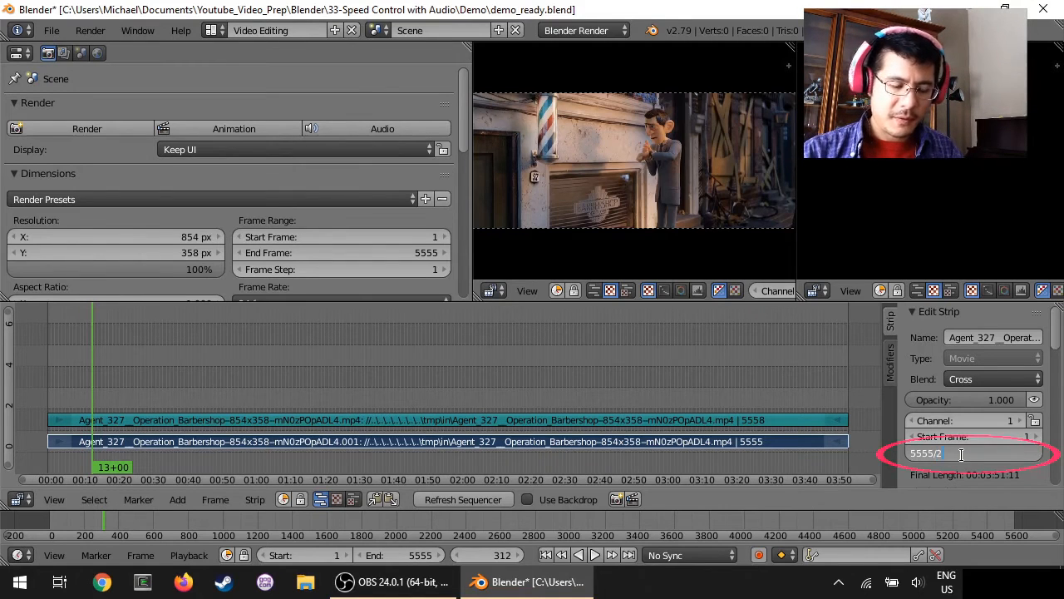
key(Return)
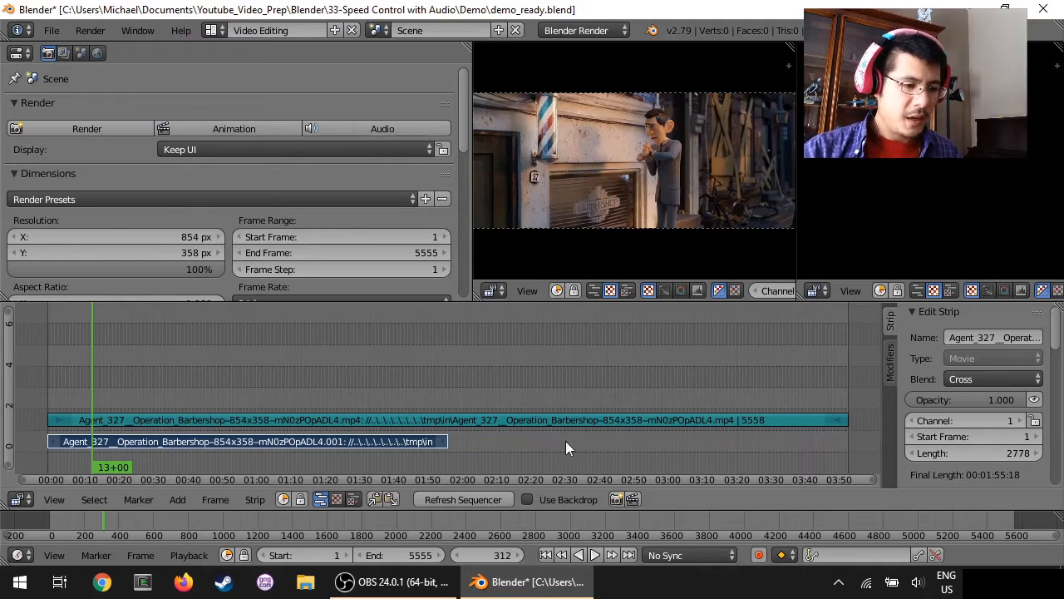
Step: Set the sound strip's length to 2778 frames to match the shortened movie strip
click(350, 419)
click(945, 432)
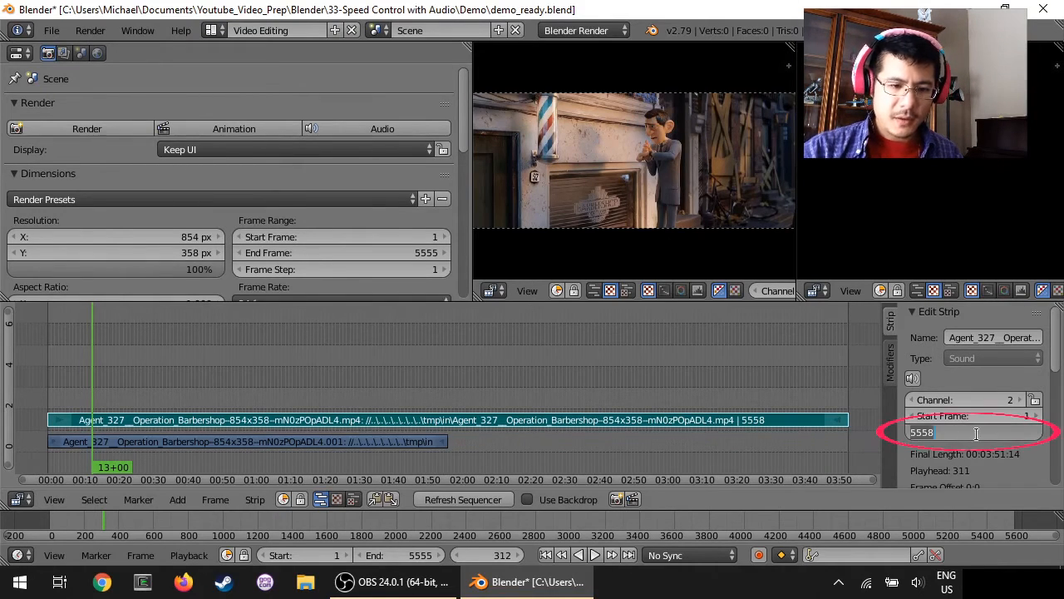
text(2778)
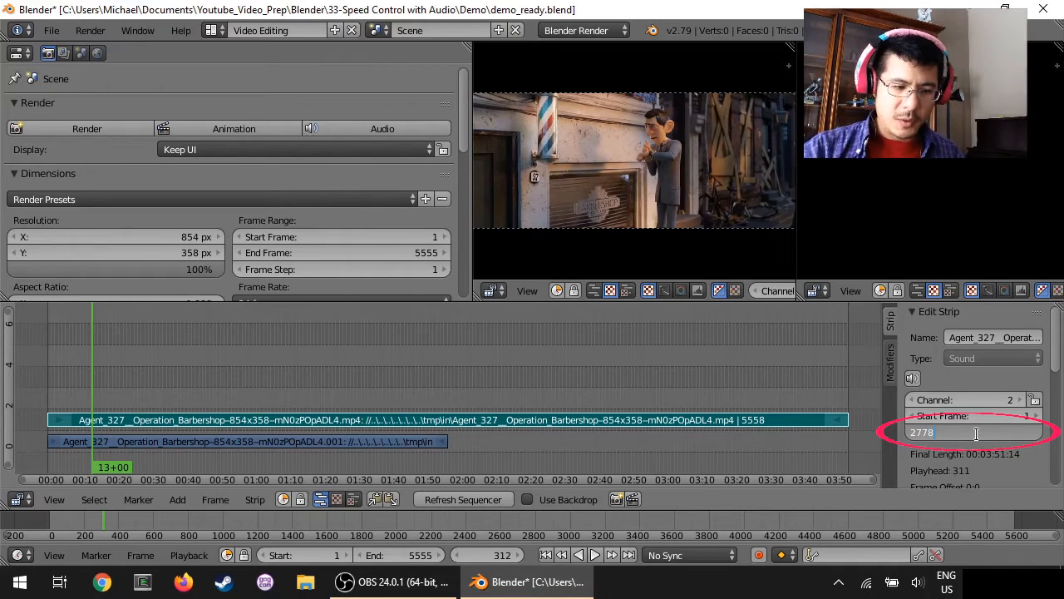
key(Return)
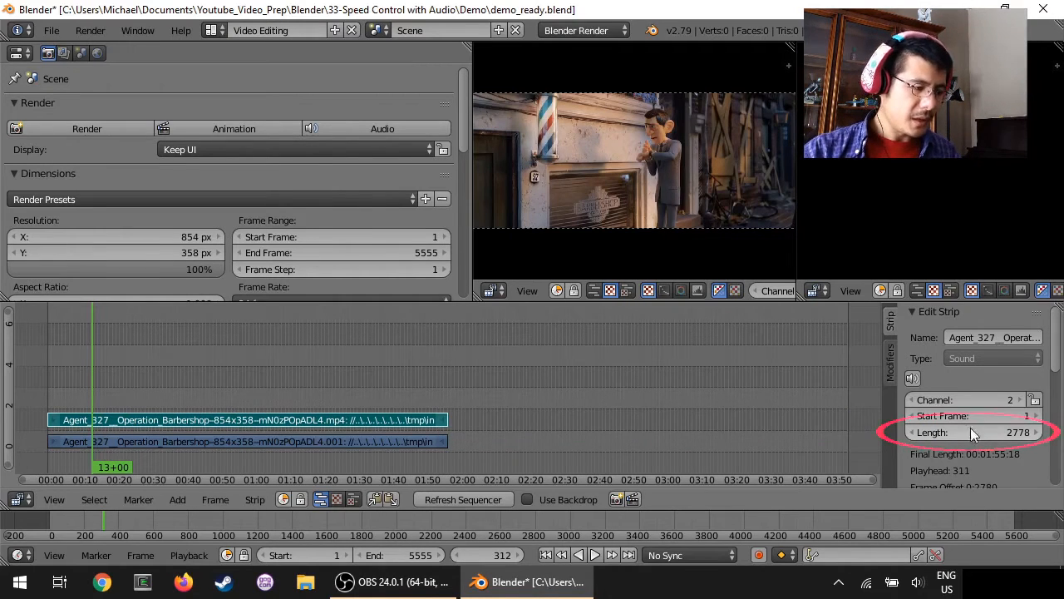
Step: Add a Speed Control effect strip to the movie strip on channel 1
right_click(329, 441)
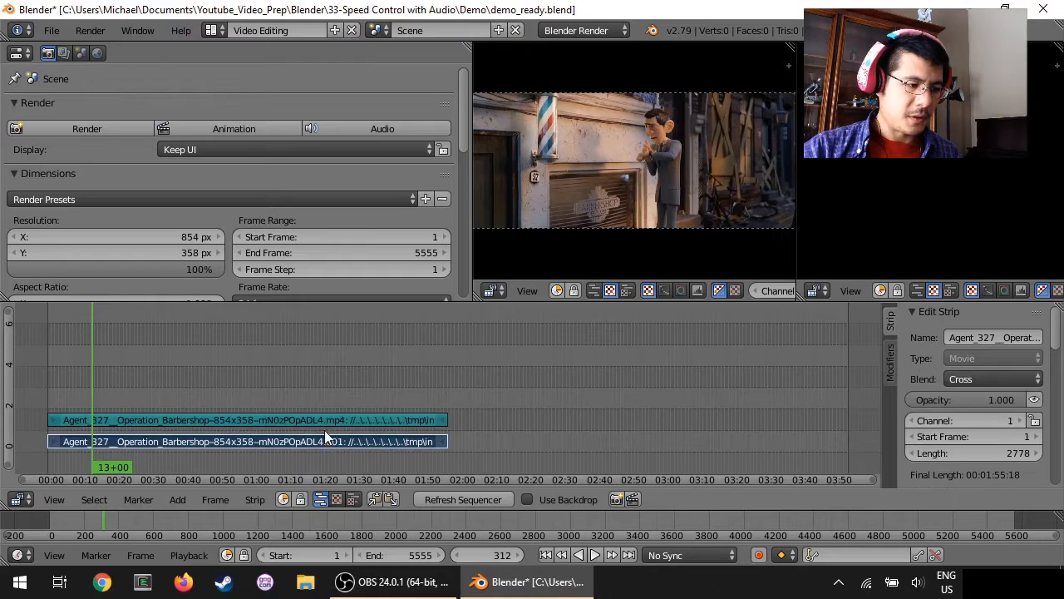
right_click(346, 419)
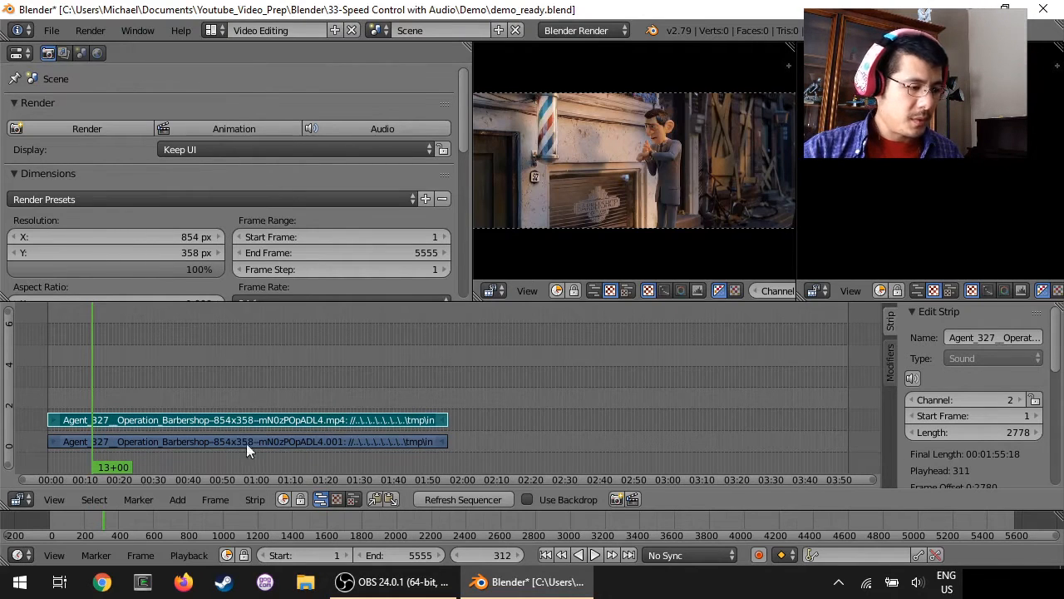
right_click(320, 443)
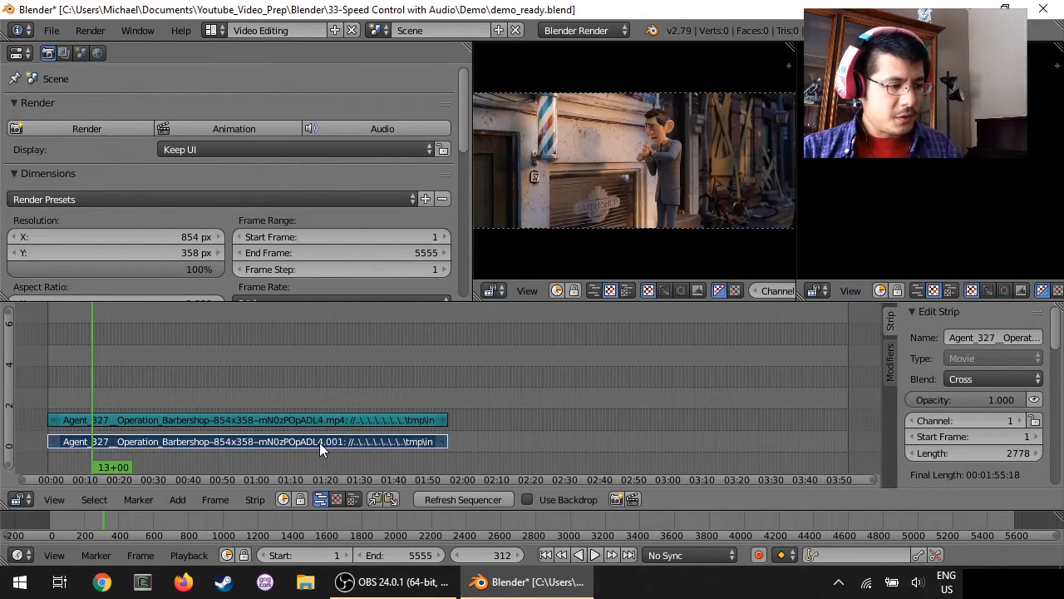
click(177, 499)
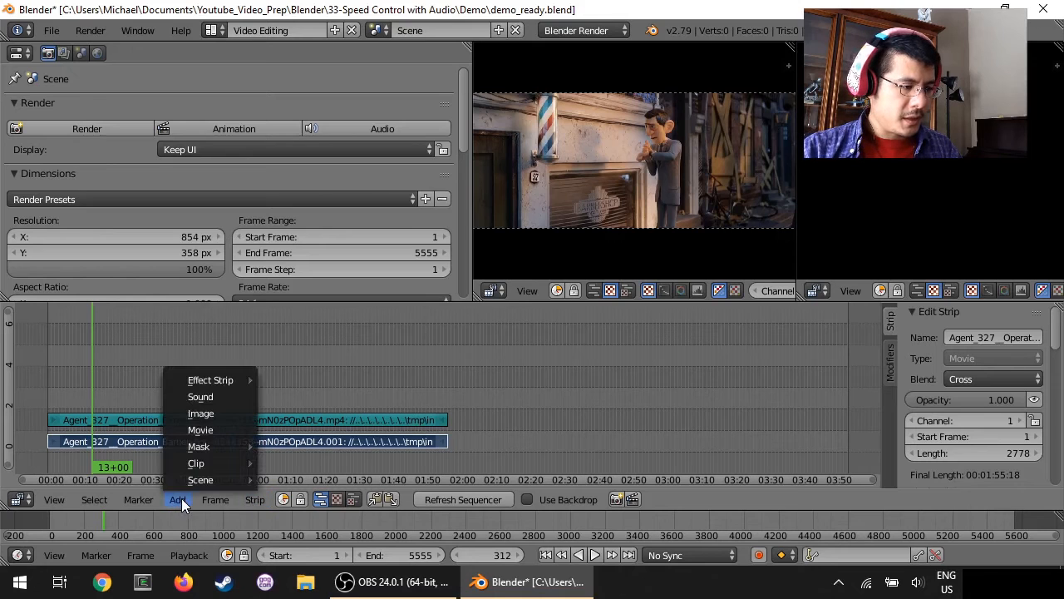
mouse_move(219, 379)
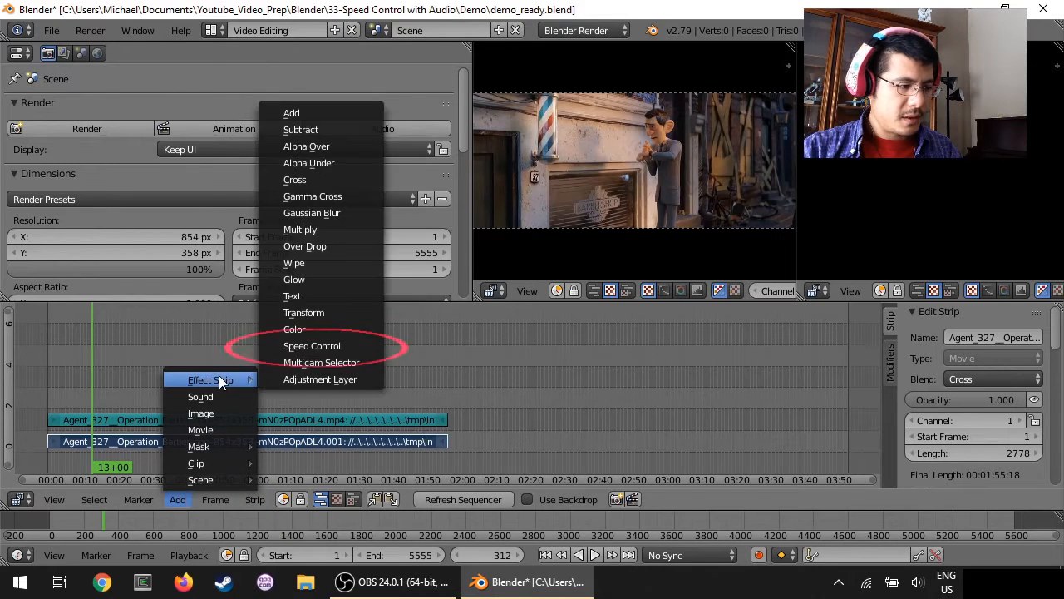
click(322, 345)
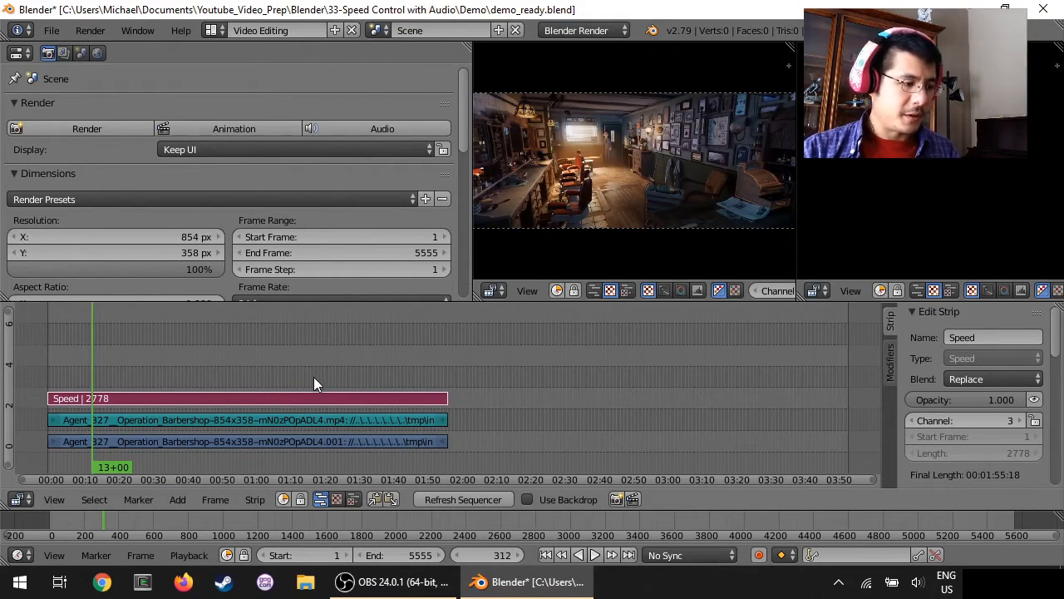
Step: Set the sound strip's pitch to 2 so the audio plays at double speed
click(277, 420)
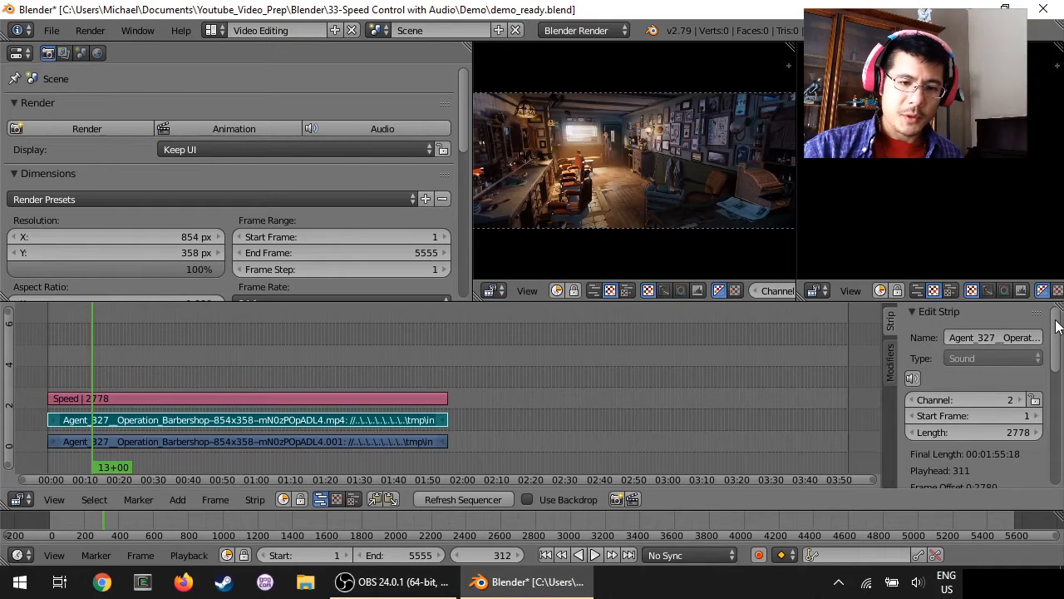
drag(1057, 326, 1061, 413)
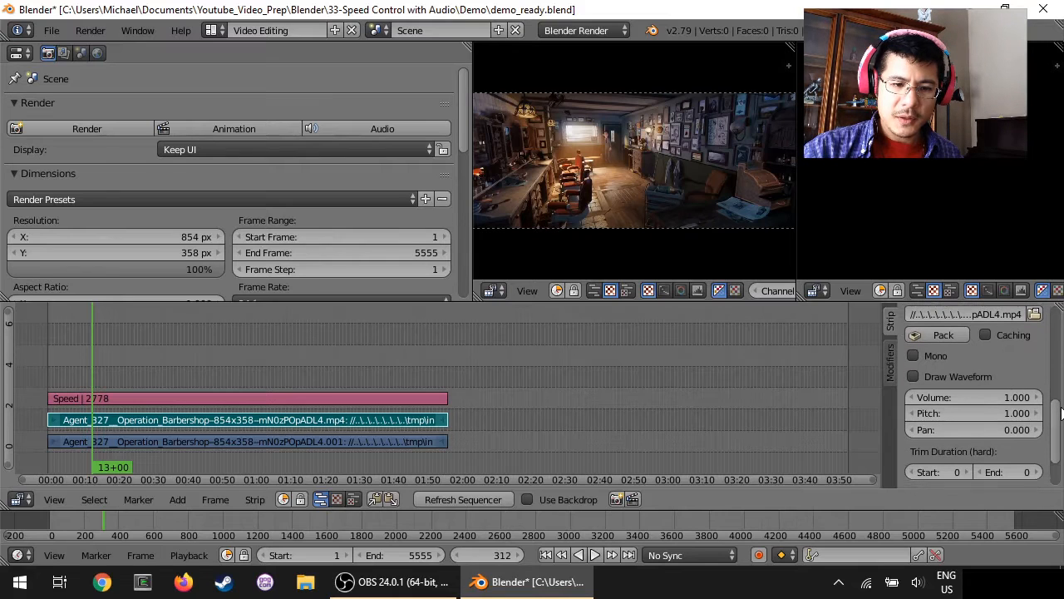
click(992, 413)
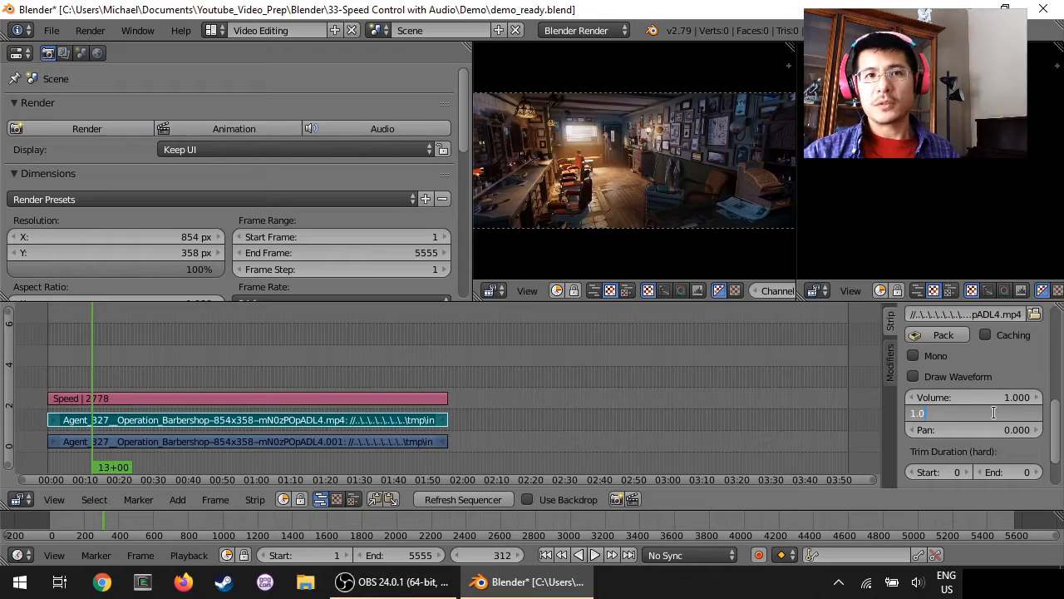
key(BackSpace)
key(BackSpace)
key(BackSpace)
text(2)
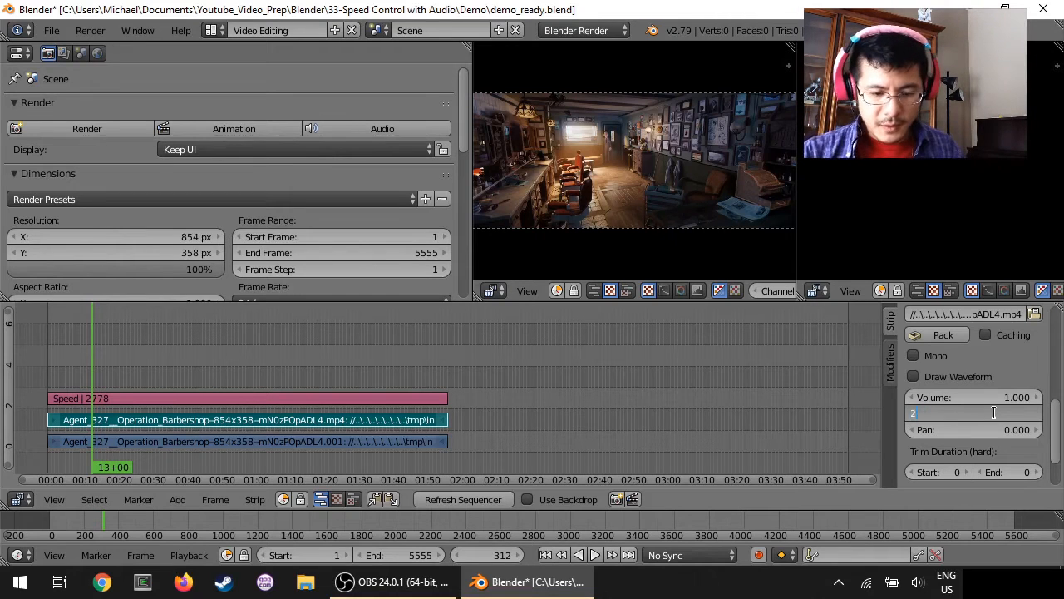
key(Return)
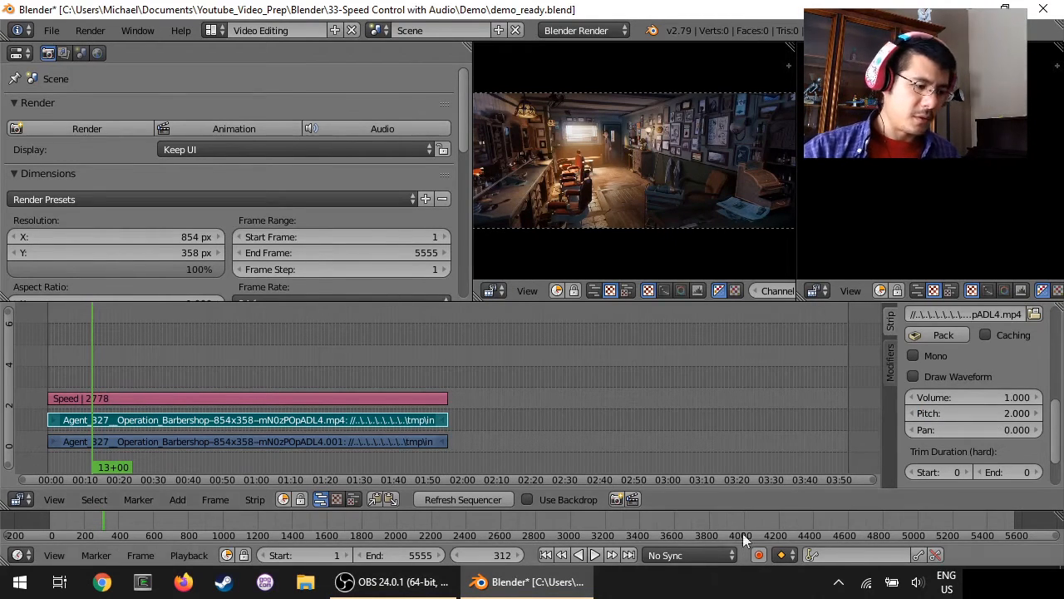
Step: Play the sped-up video and audio from the first frame, and stop after several seconds
click(546, 555)
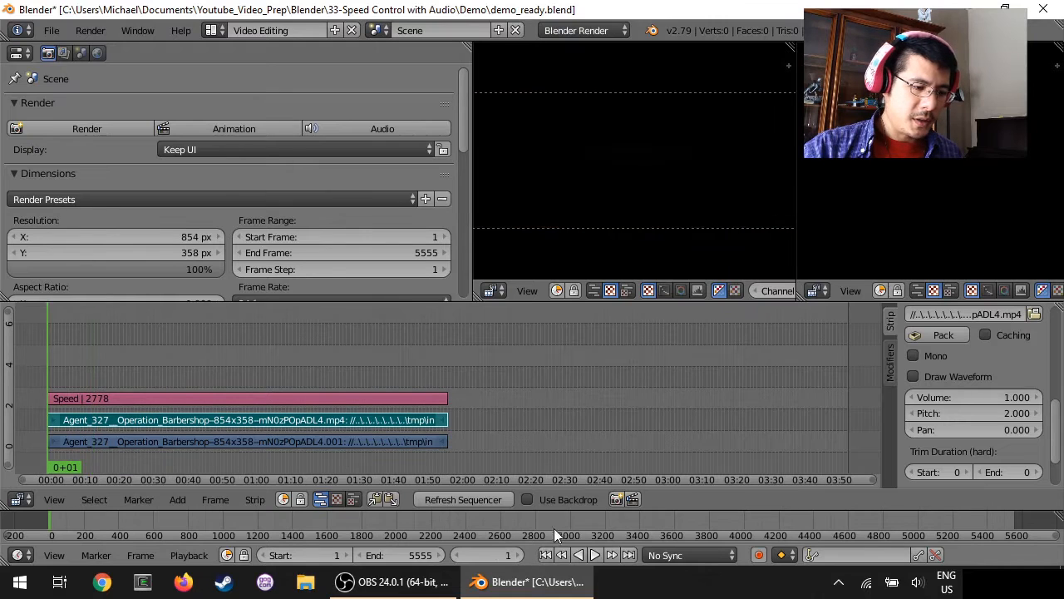
click(595, 554)
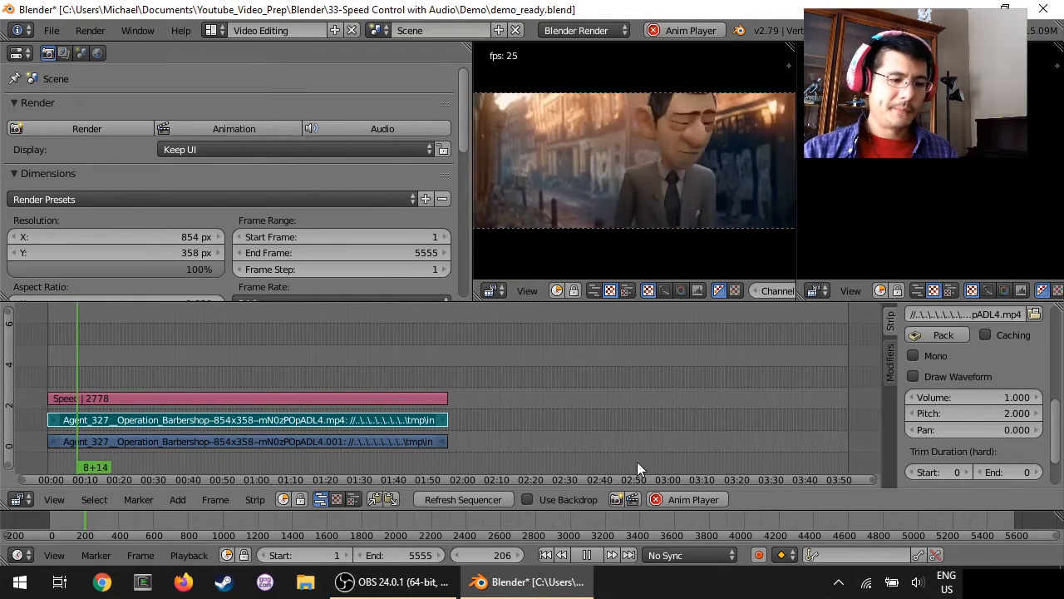
click(688, 504)
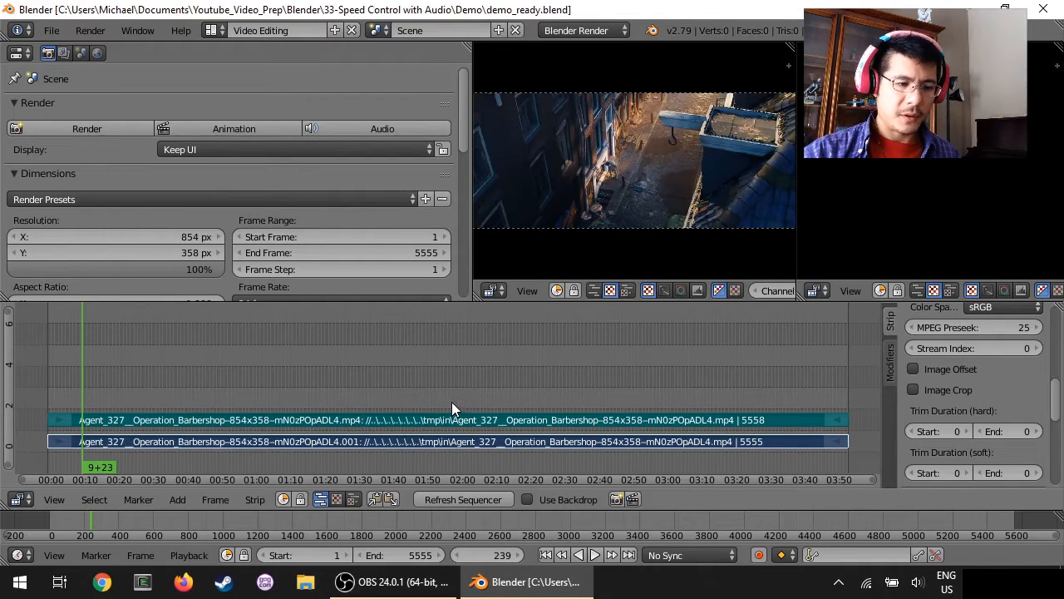
Step: Double the full-length movie strip's length by setting it to 5555*2 frames
right_click(337, 438)
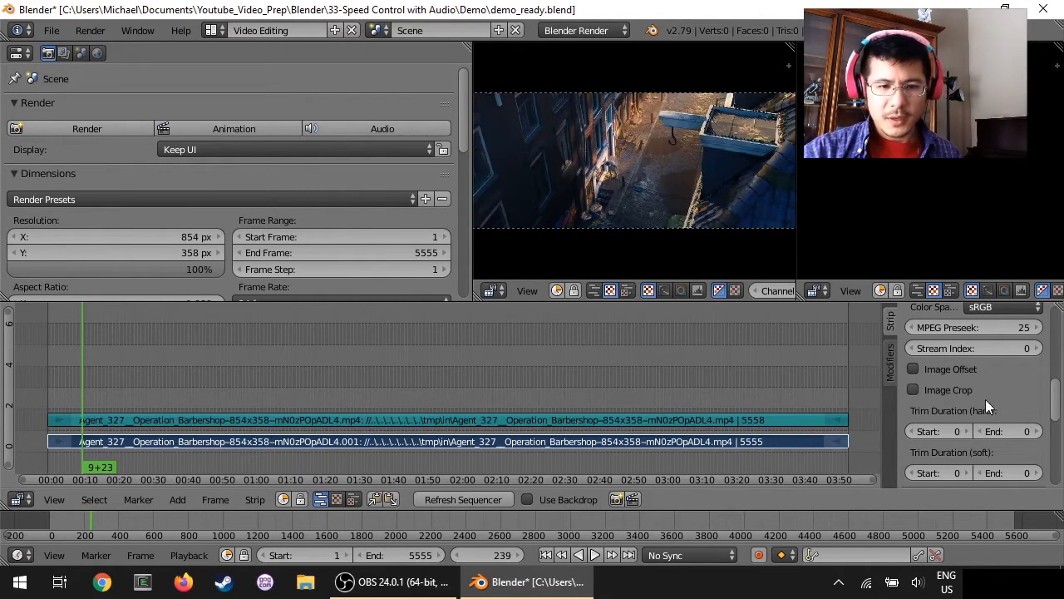
scroll(985, 399, up, 10)
scroll(986, 400, down, 1)
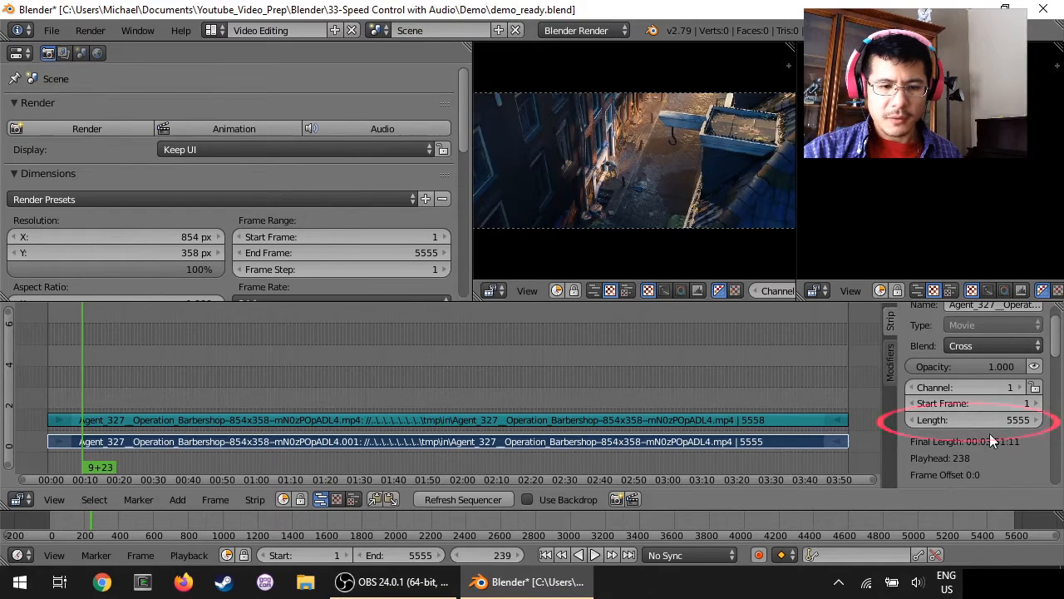
click(987, 420)
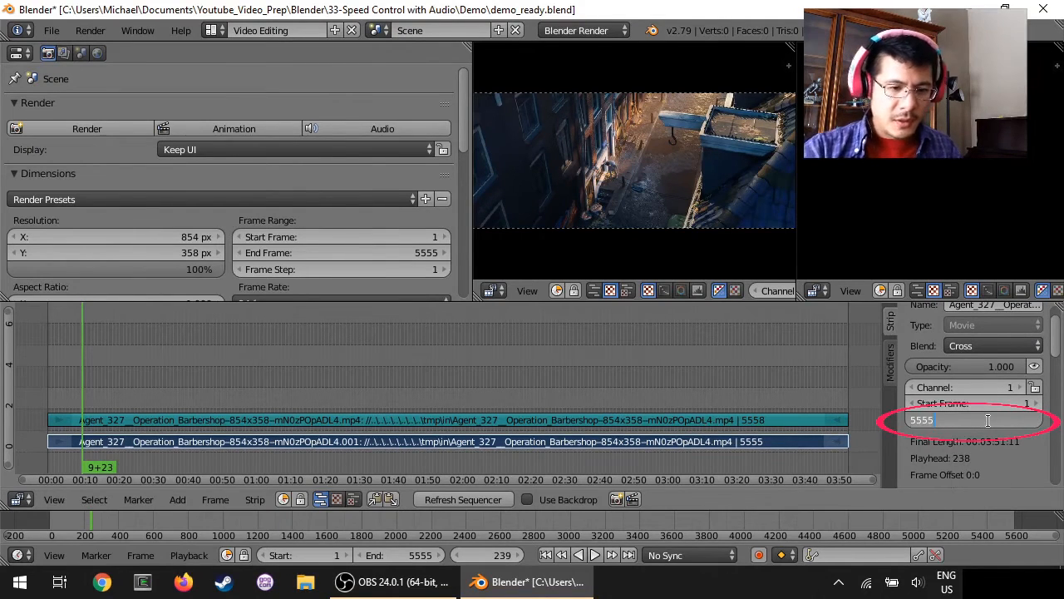
text(*2)
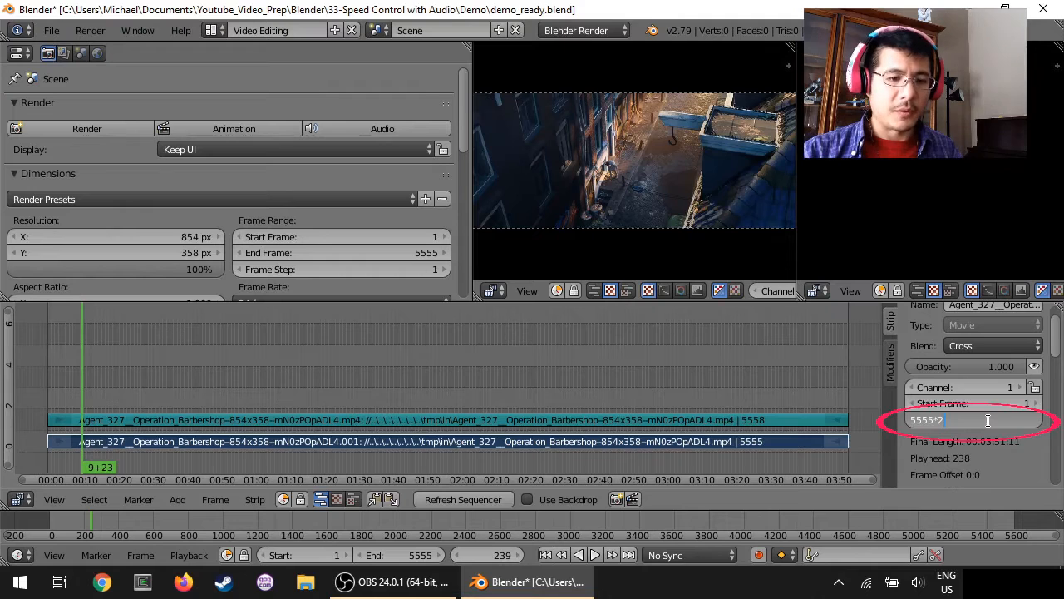
key(Return)
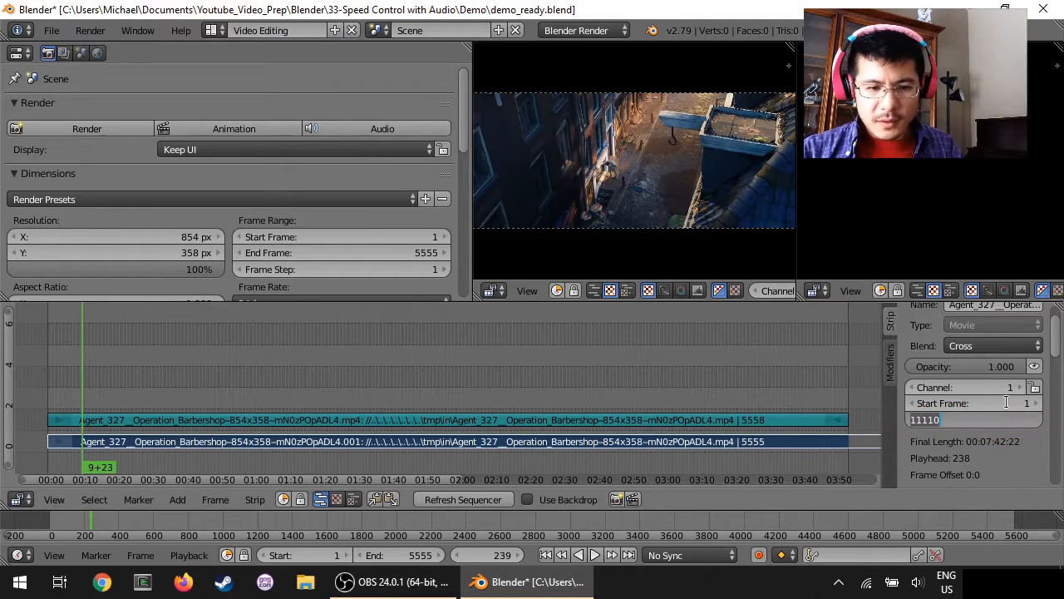
Step: Set the sound strip's length to 11110 frames to match the lengthened movie strip
right_click(722, 422)
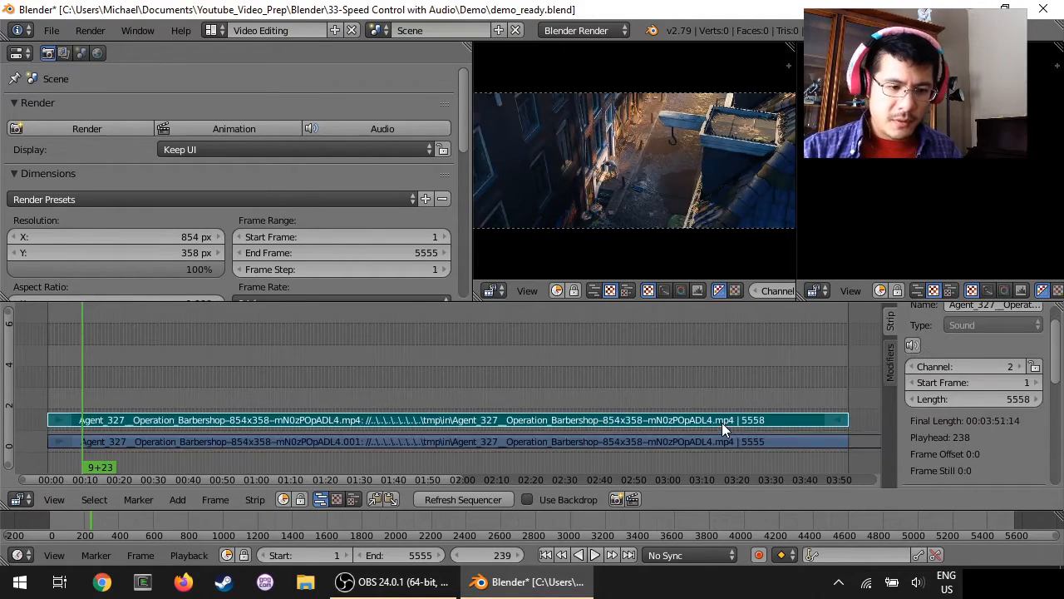
click(985, 401)
text(11110)
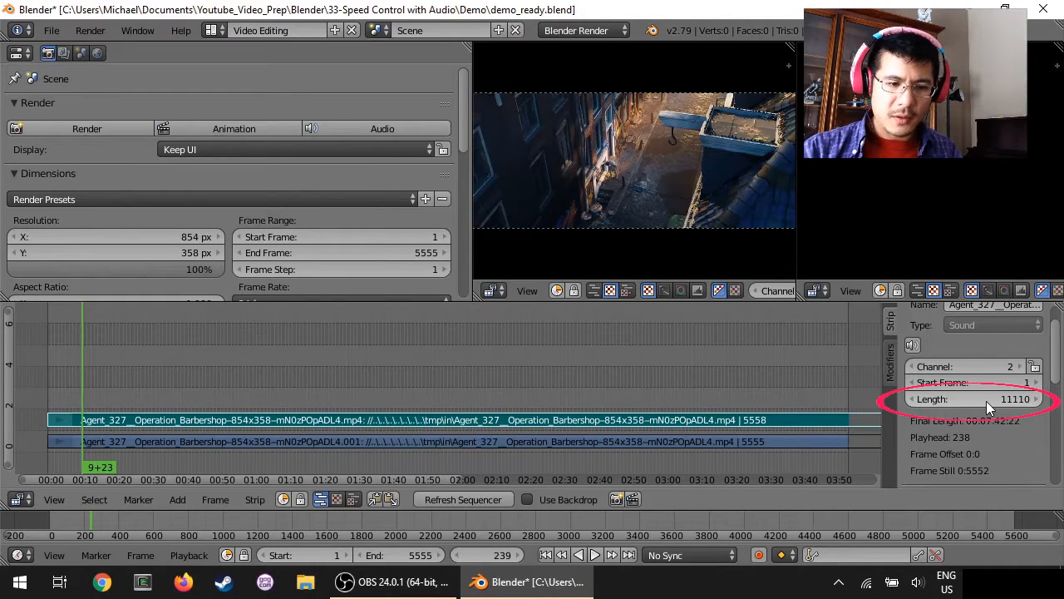
key(Return)
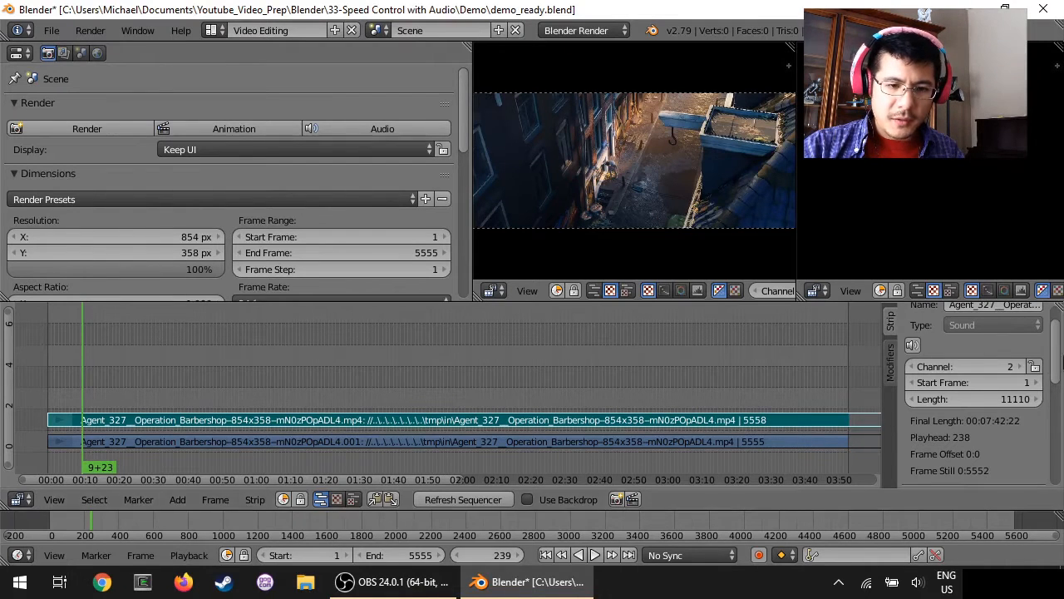
Step: Set the sound strip's pitch to 1/2 so the audio plays at half speed
drag(1056, 326, 1057, 437)
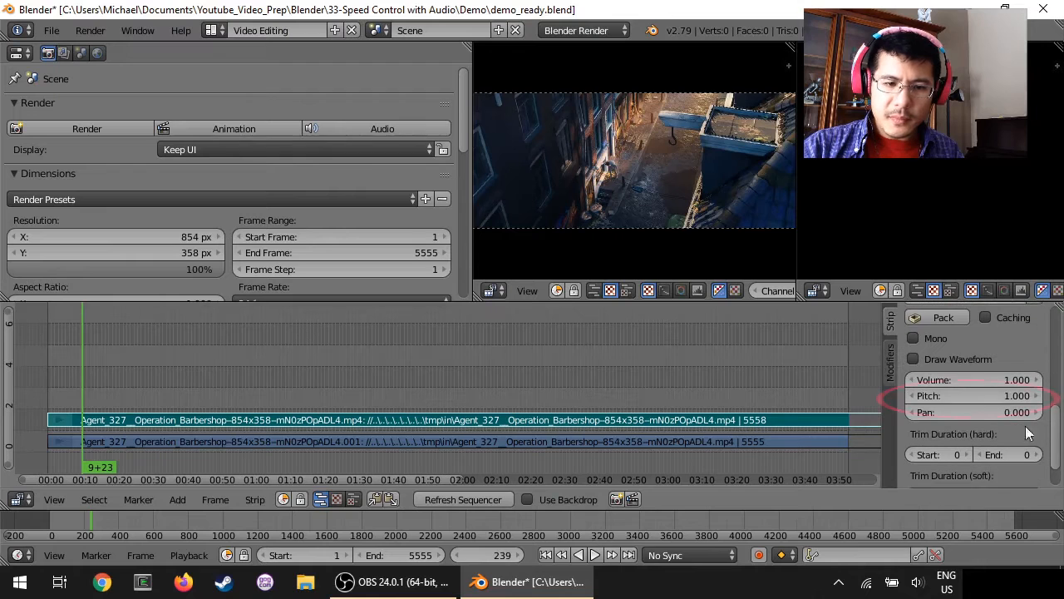
click(985, 397)
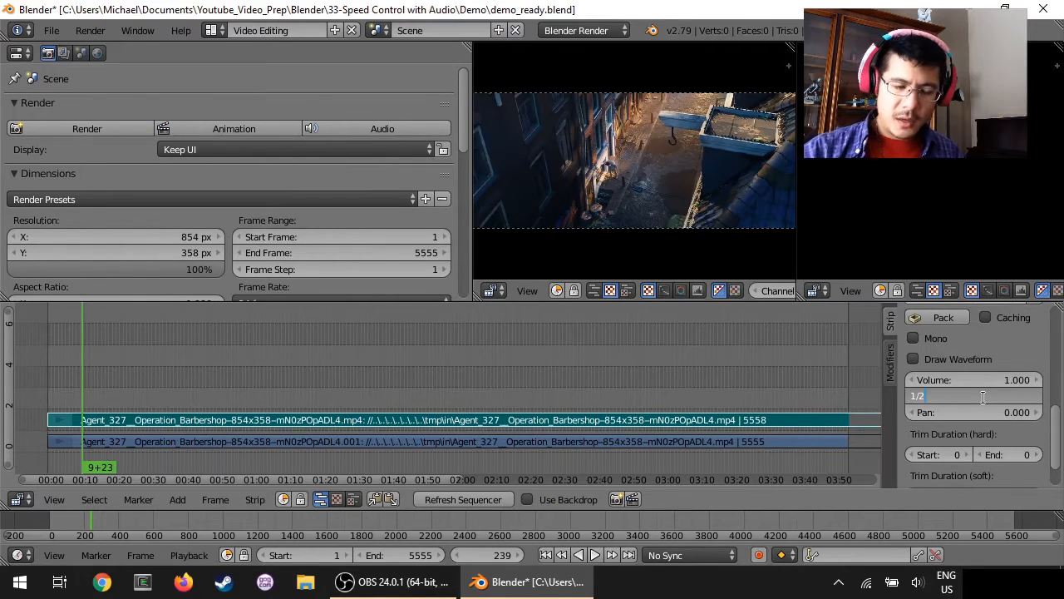
key(Return)
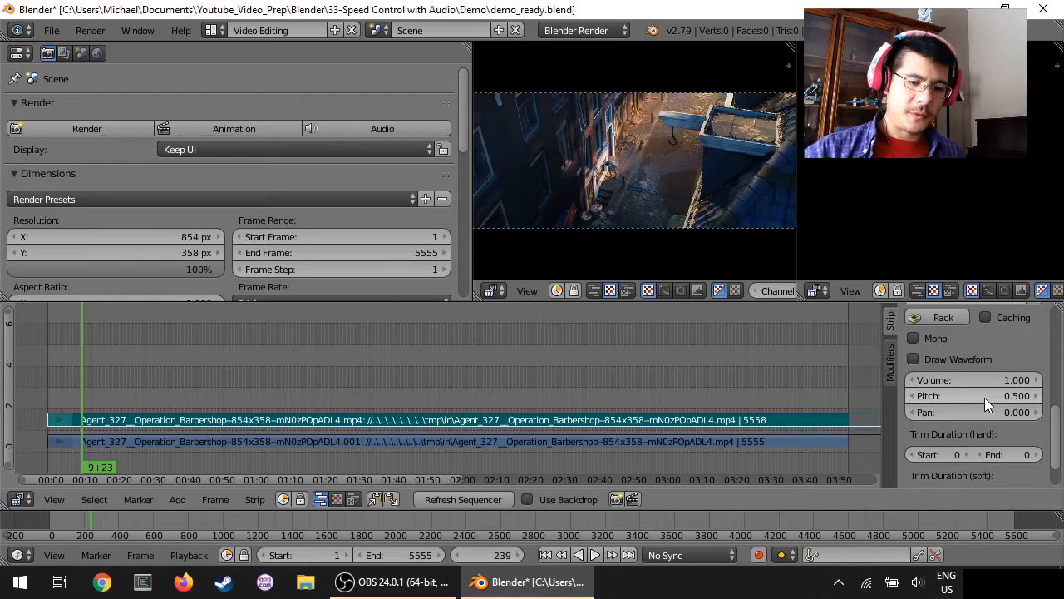
Step: Add a Speed Control effect strip to the lengthened movie strip
right_click(661, 441)
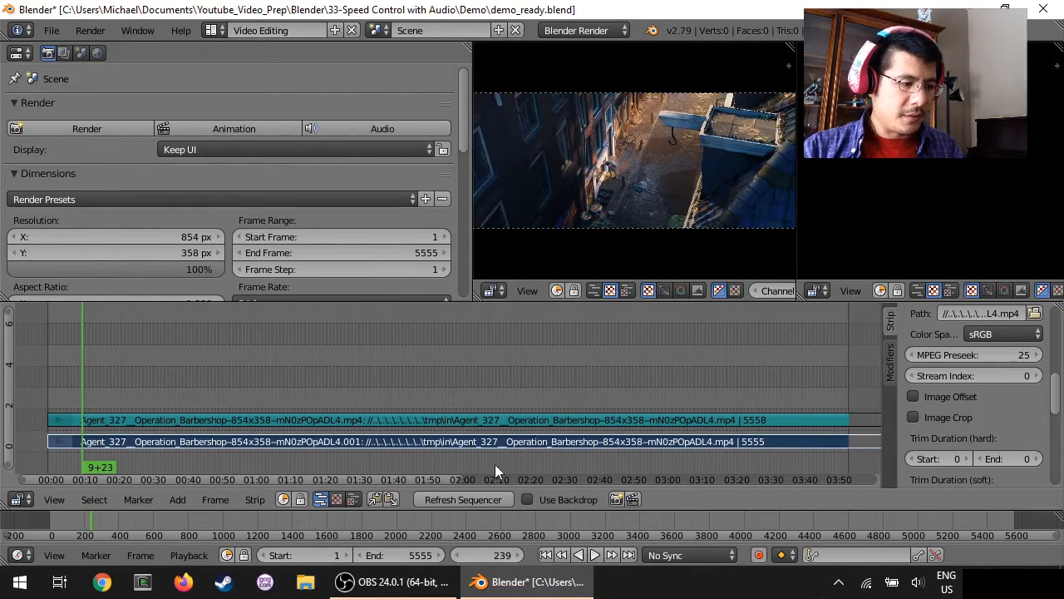
click(177, 500)
mouse_move(212, 379)
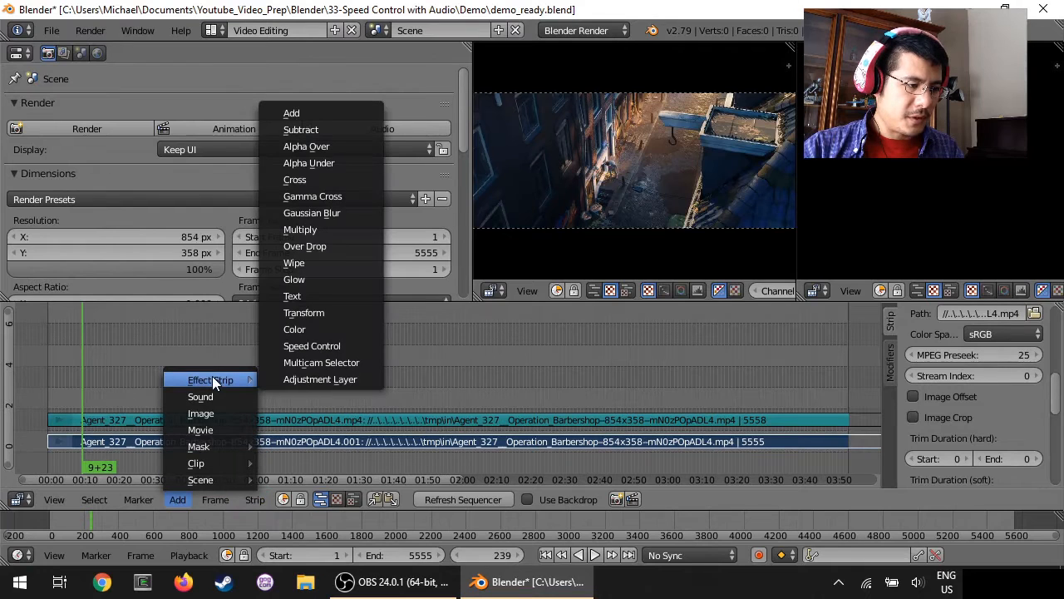
click(319, 346)
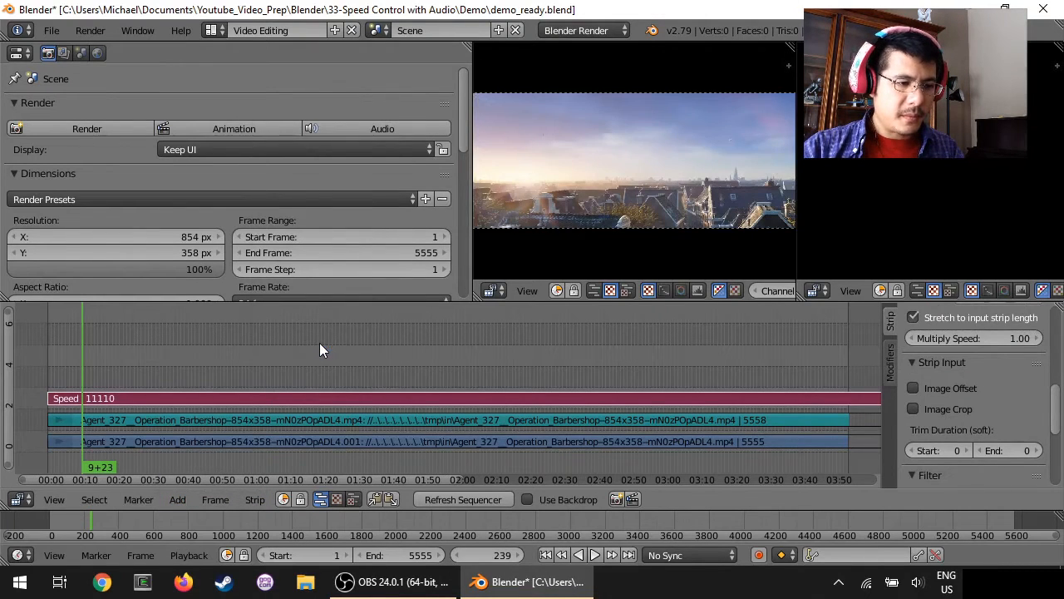
Step: Move the playhead to frame 514, play the slowed-down clip for several seconds, and stop
drag(86, 365, 122, 362)
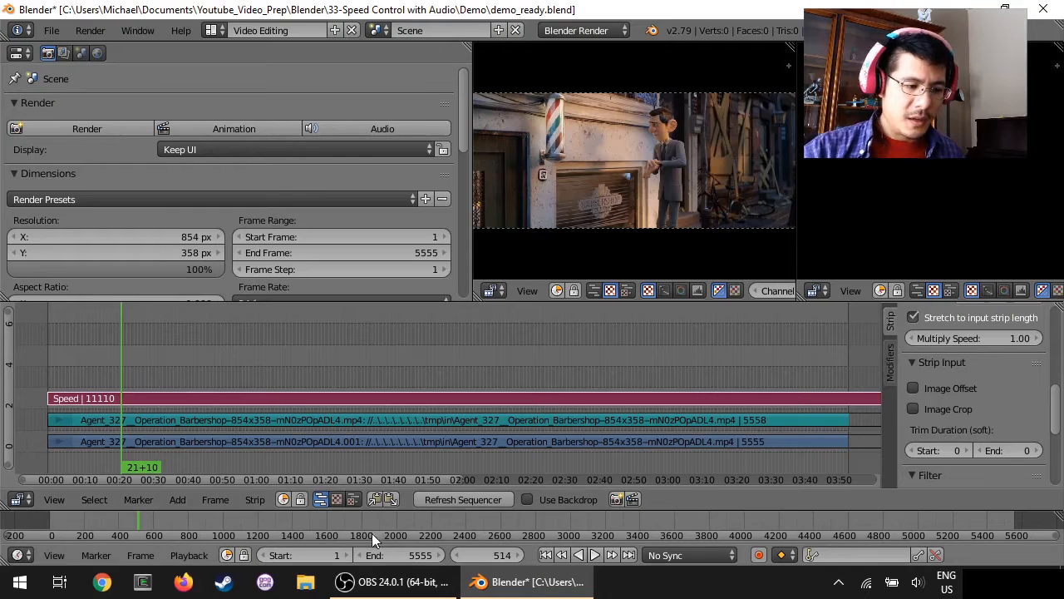
click(595, 555)
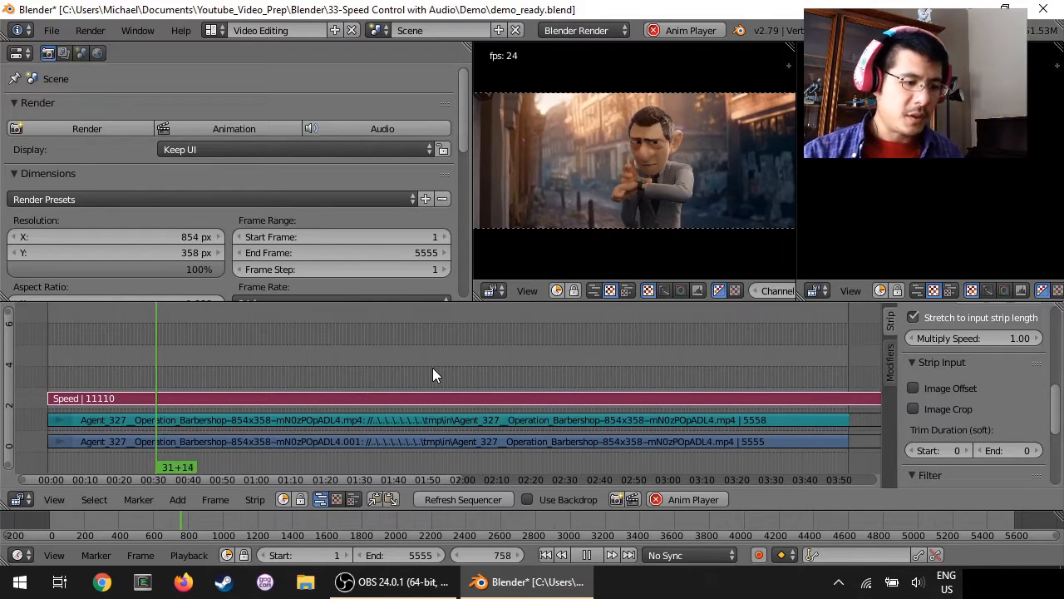
click(675, 501)
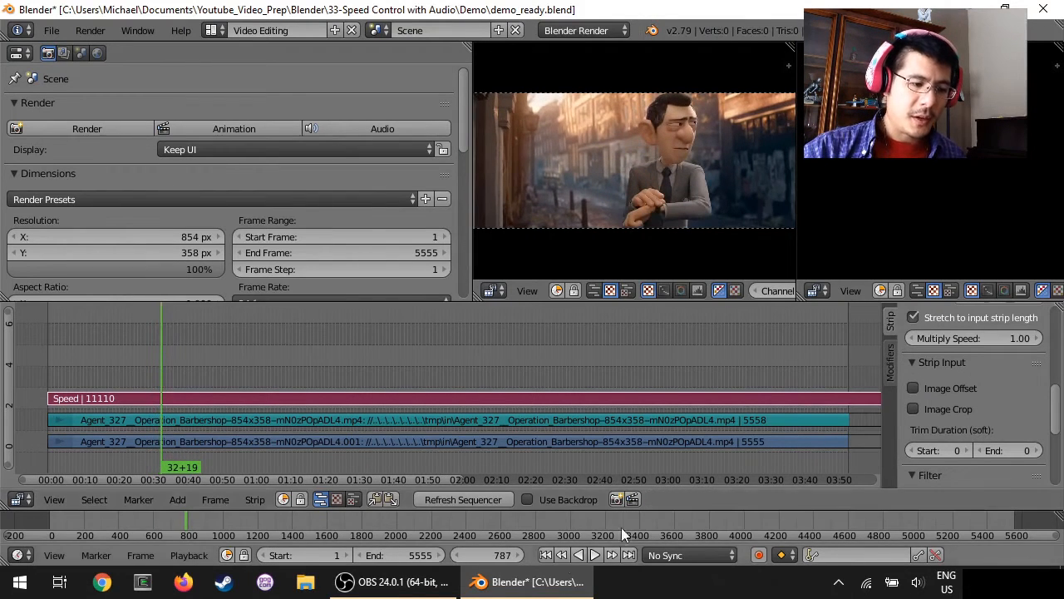
Step: Play the slowed-down video and audio from the first frame, and stop at about frame 808
click(545, 555)
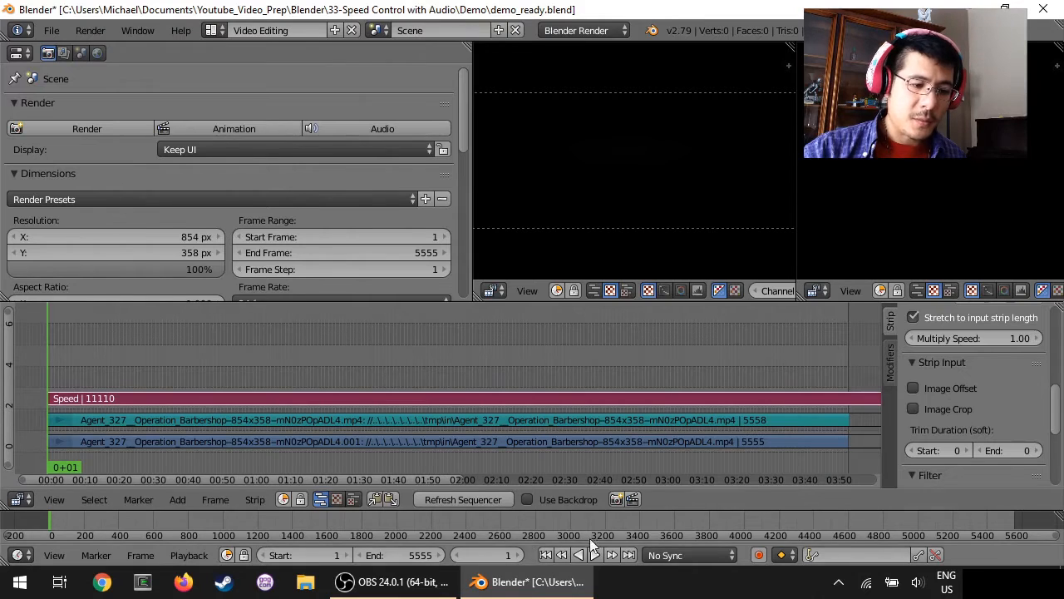
click(595, 555)
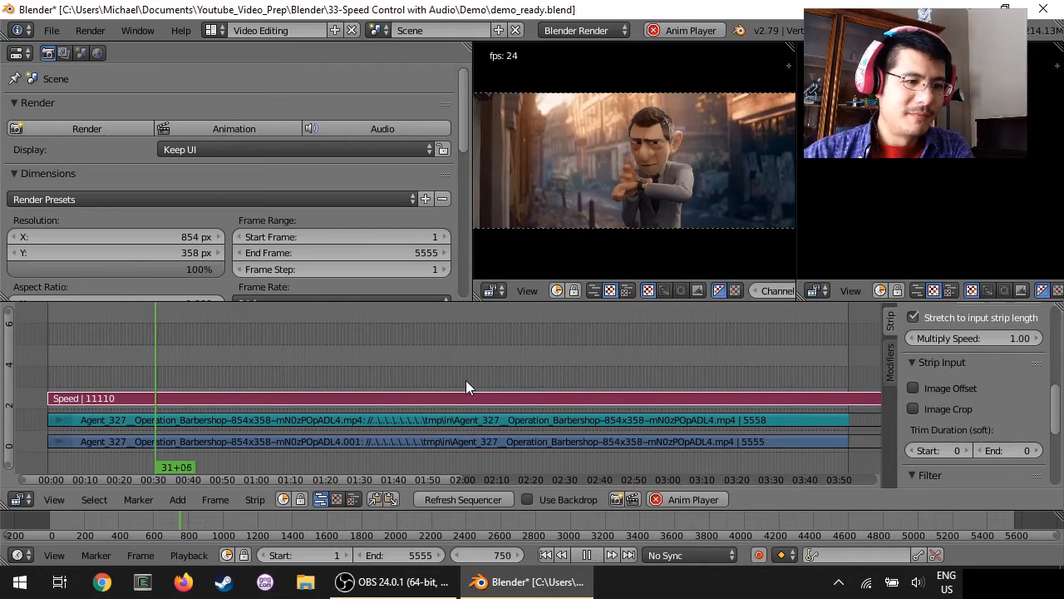
click(691, 31)
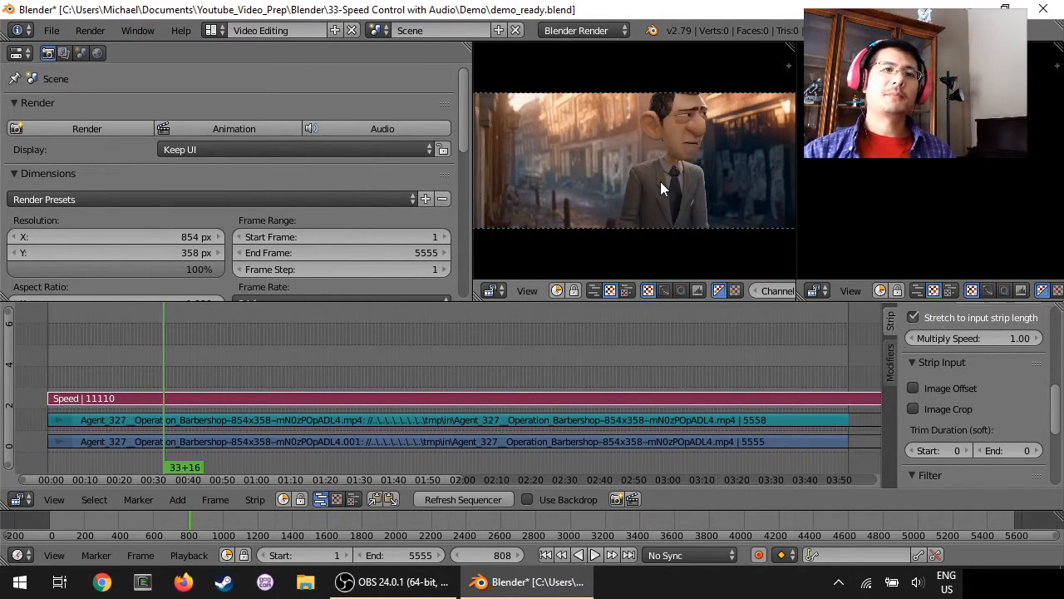
Step: Revert the project to its last saved version
click(51, 30)
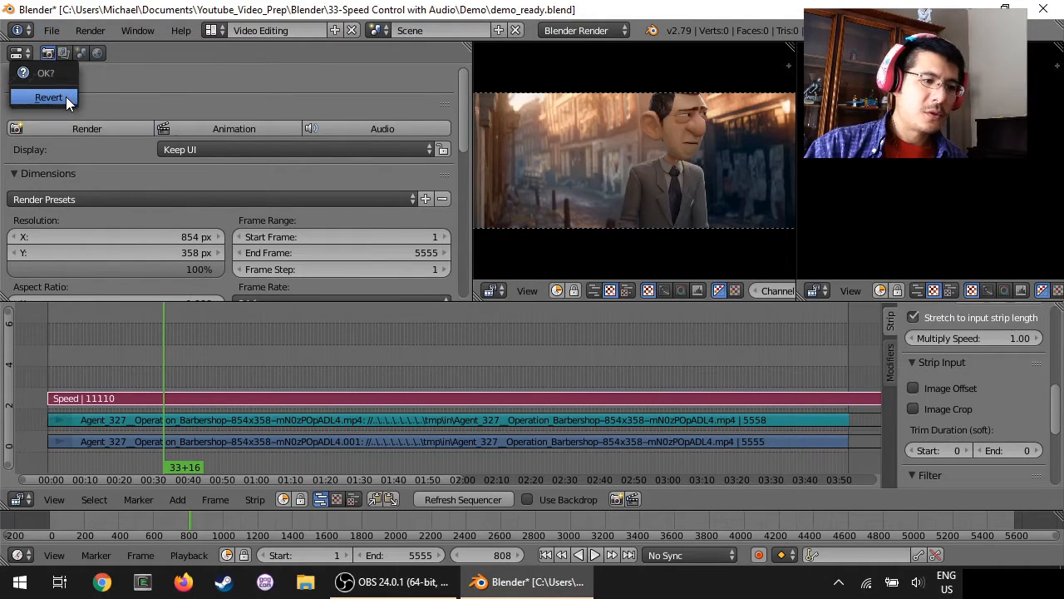
click(66, 97)
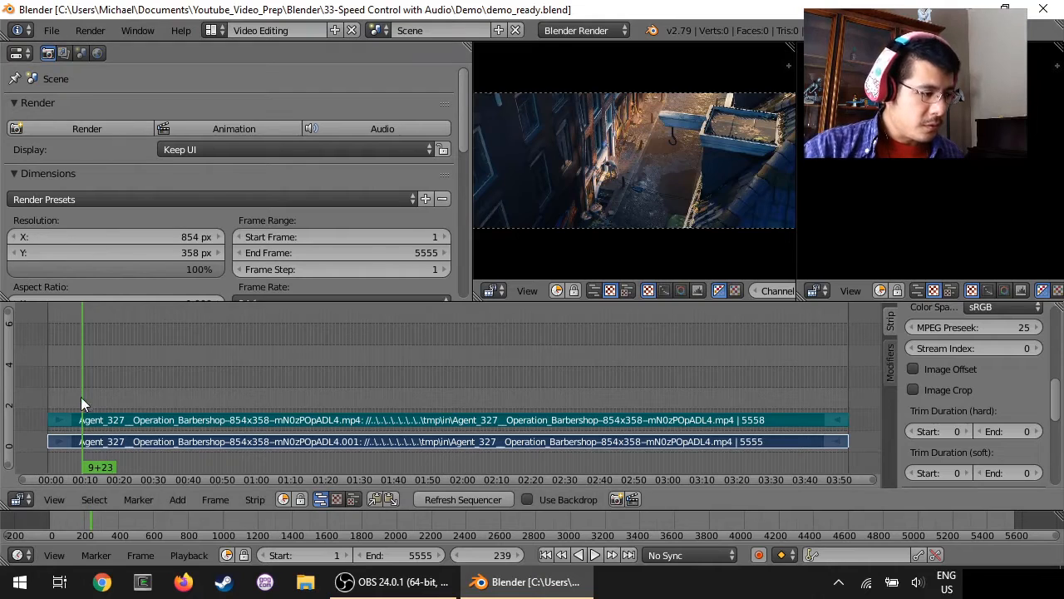
Step: Hard-cut both the movie strip and the sound strip at frame 352
mouse_move(83, 400)
mouse_down()
mouse_move(115, 395)
mouse_move(97, 397)
mouse_up()
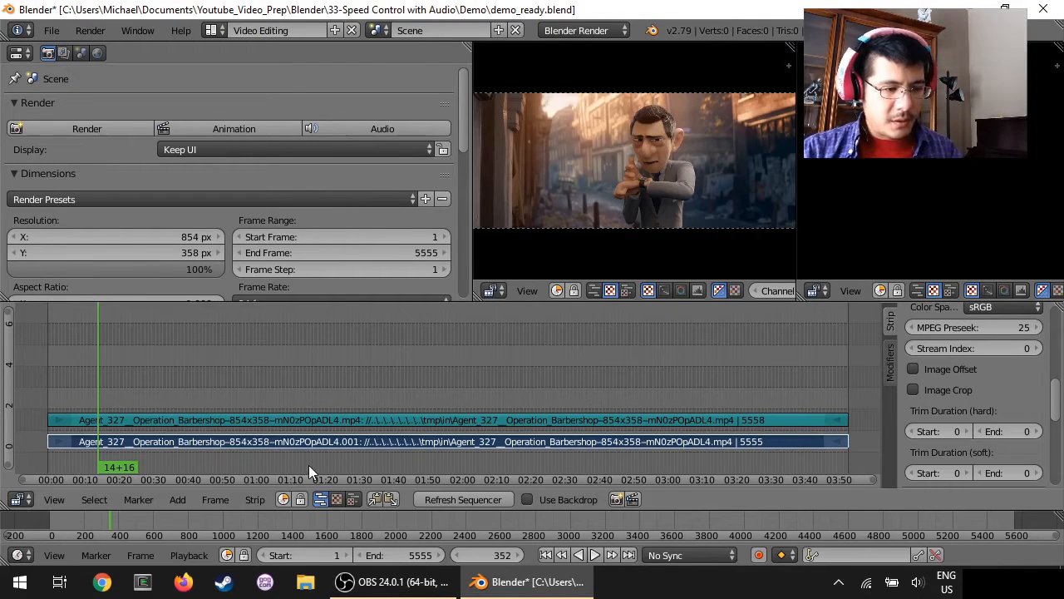
click(256, 500)
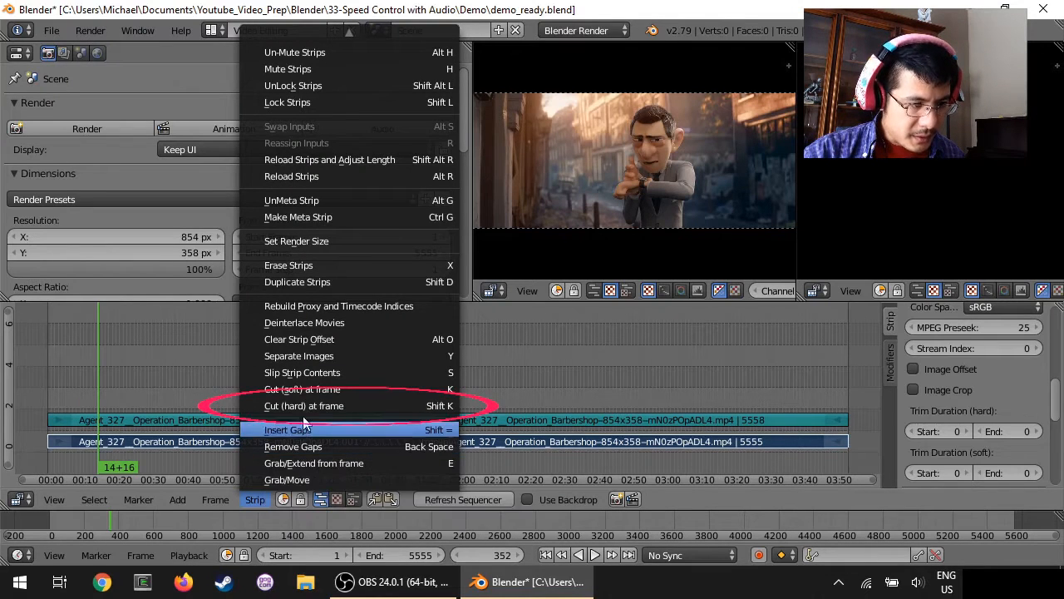
click(412, 406)
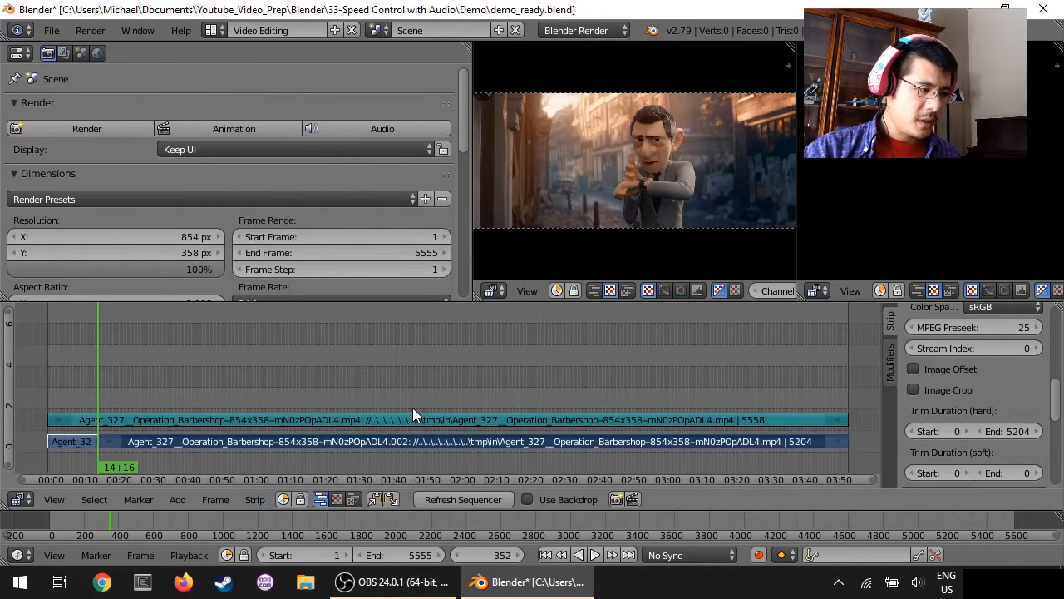
right_click(262, 418)
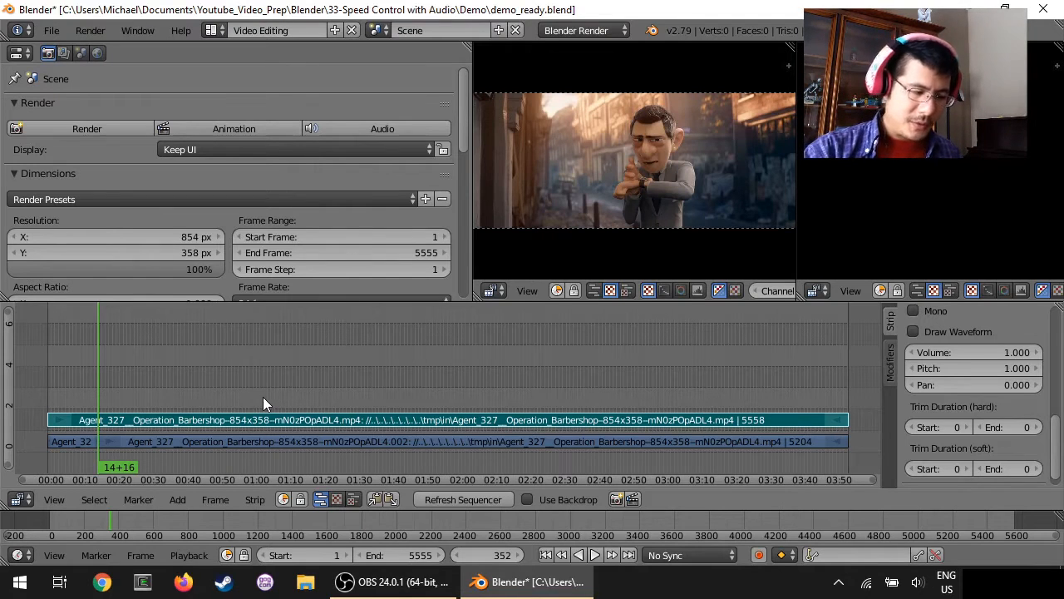
key(shift+k)
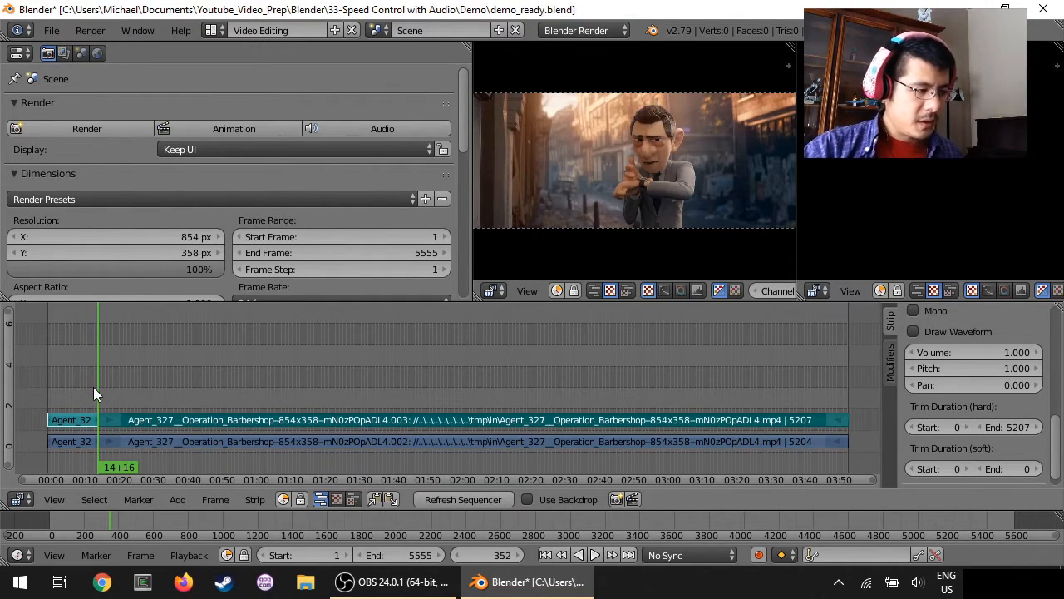
Step: Hard-cut the remaining sound and movie strips again at frame 387 to isolate a short middle segment
key(alt+a)
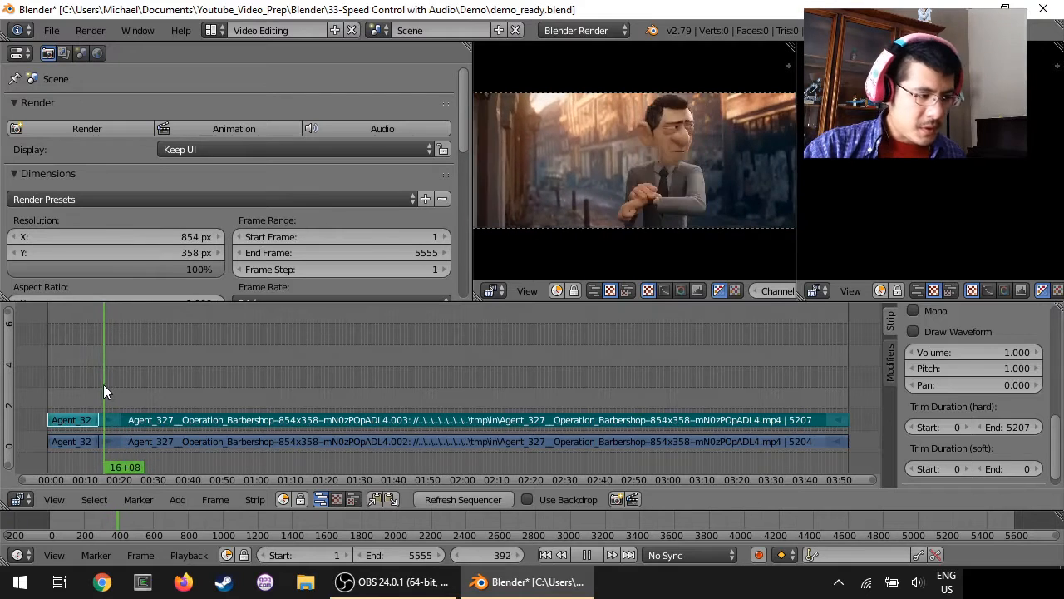
drag(104, 384, 104, 384)
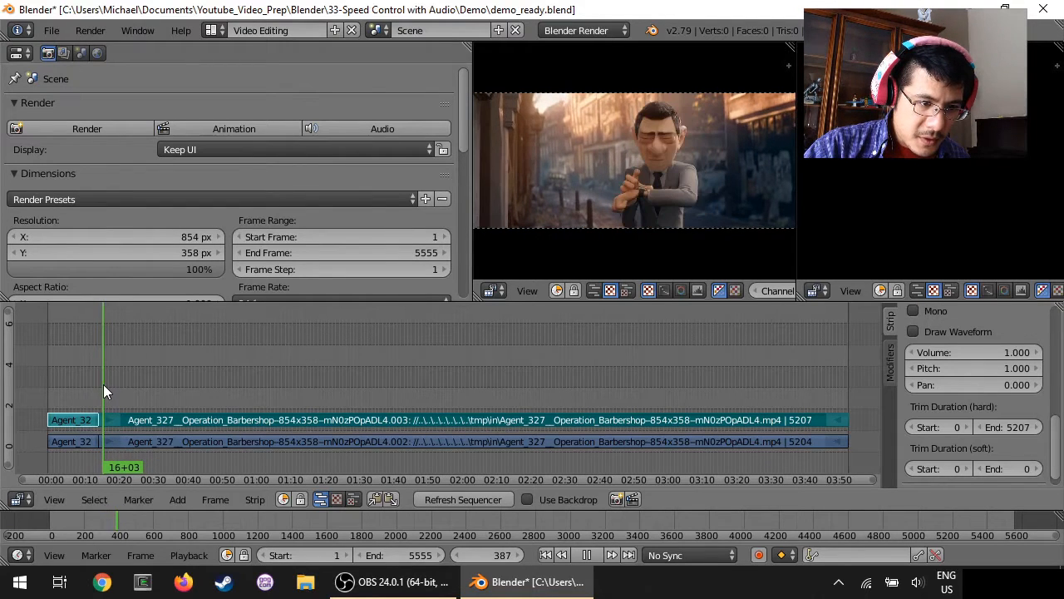
right_click(222, 420)
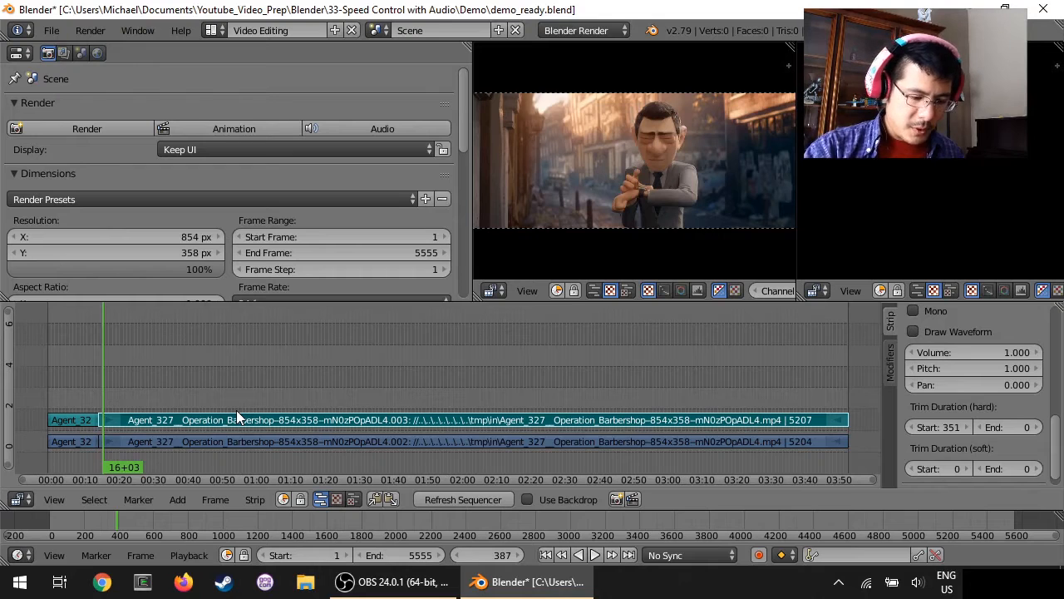
key(shift+k)
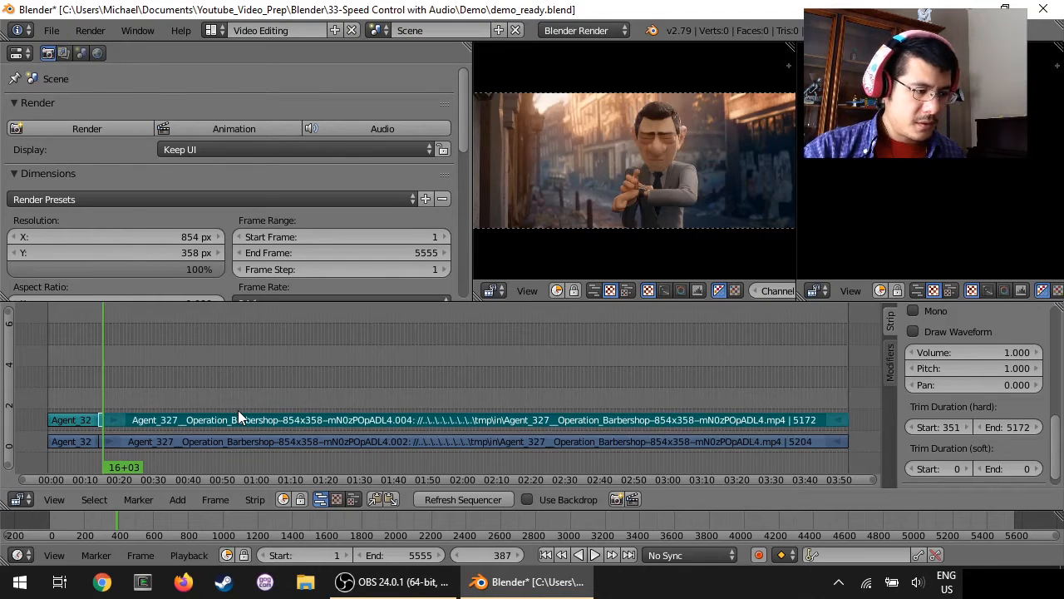
right_click(260, 444)
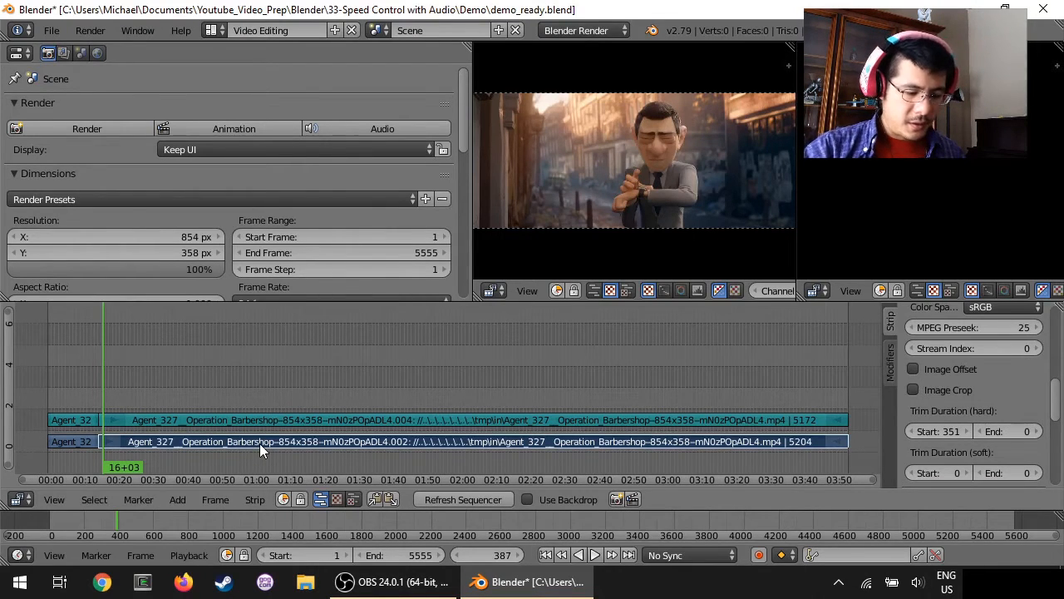
key(shift+k)
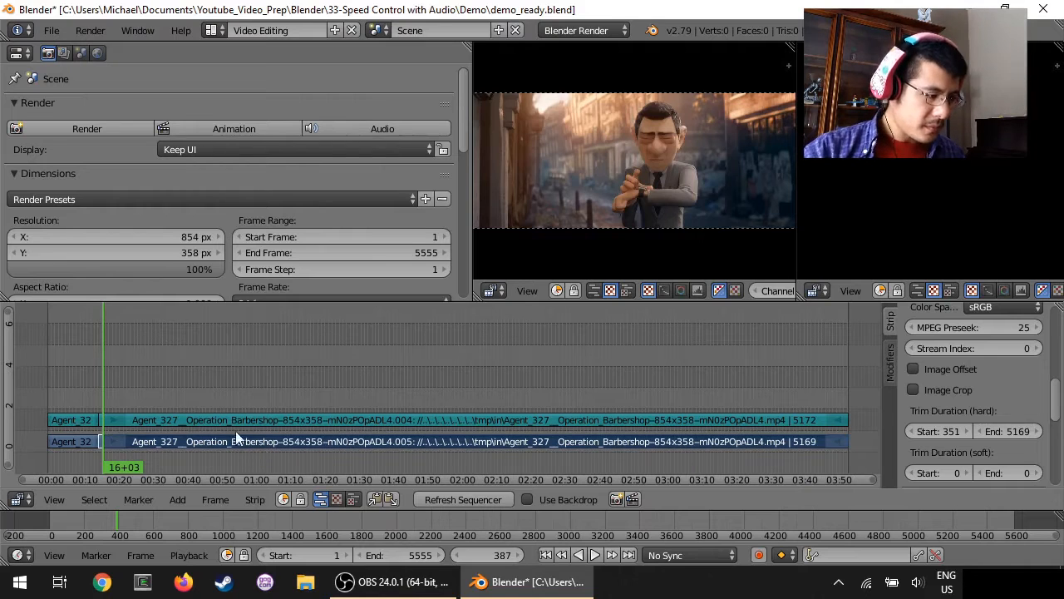
Step: Shift the sound and movie strips after the second cut 188 frames later to leave a gap behind the short segment
scroll(80, 415, up, 3)
middle_drag(77, 413, 453, 362)
scroll(502, 404, up, 8)
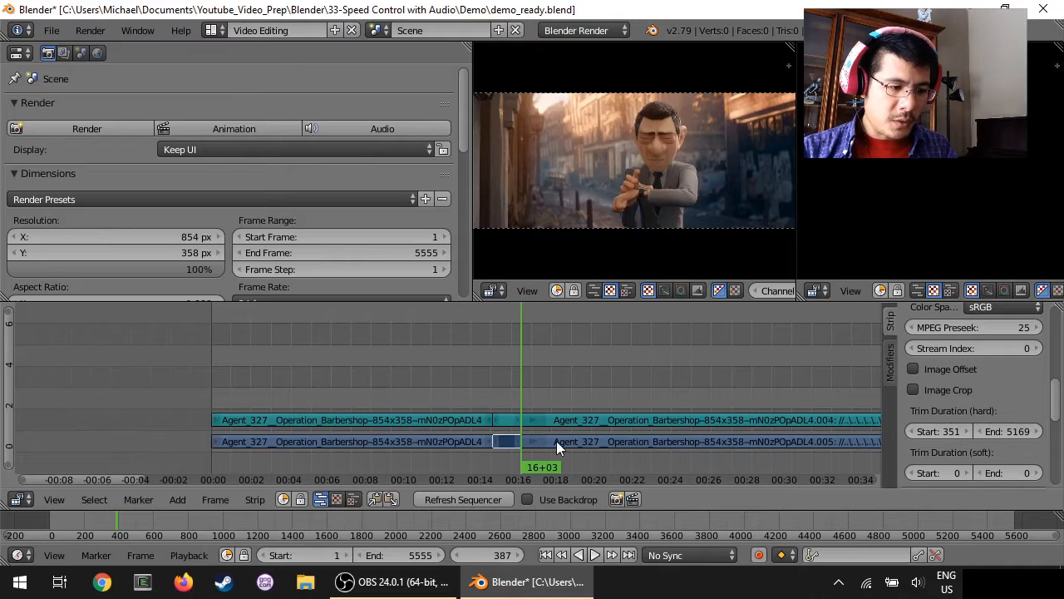
right_click(590, 442)
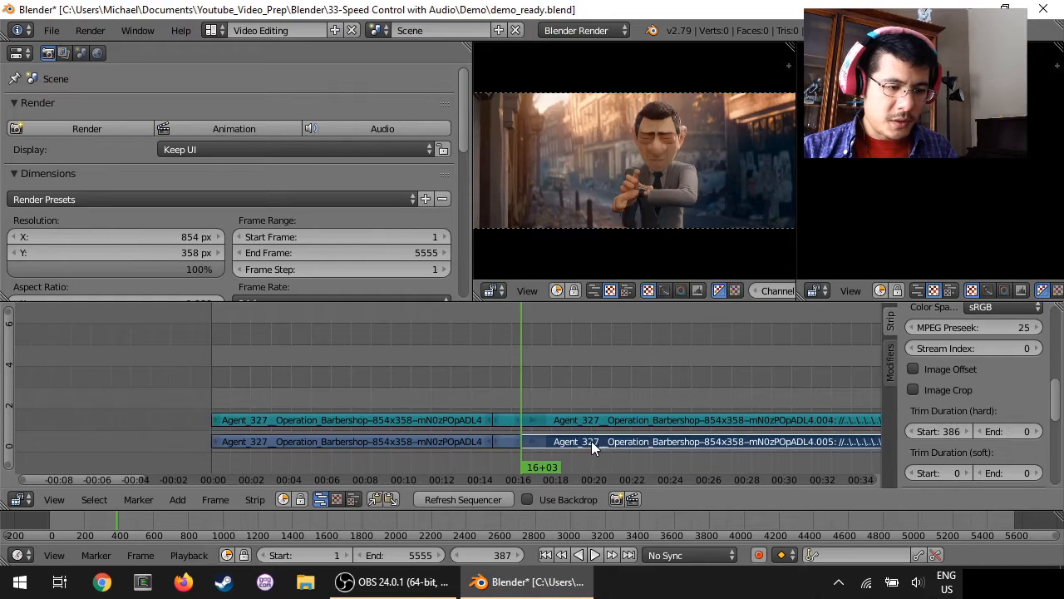
right_click(671, 417)
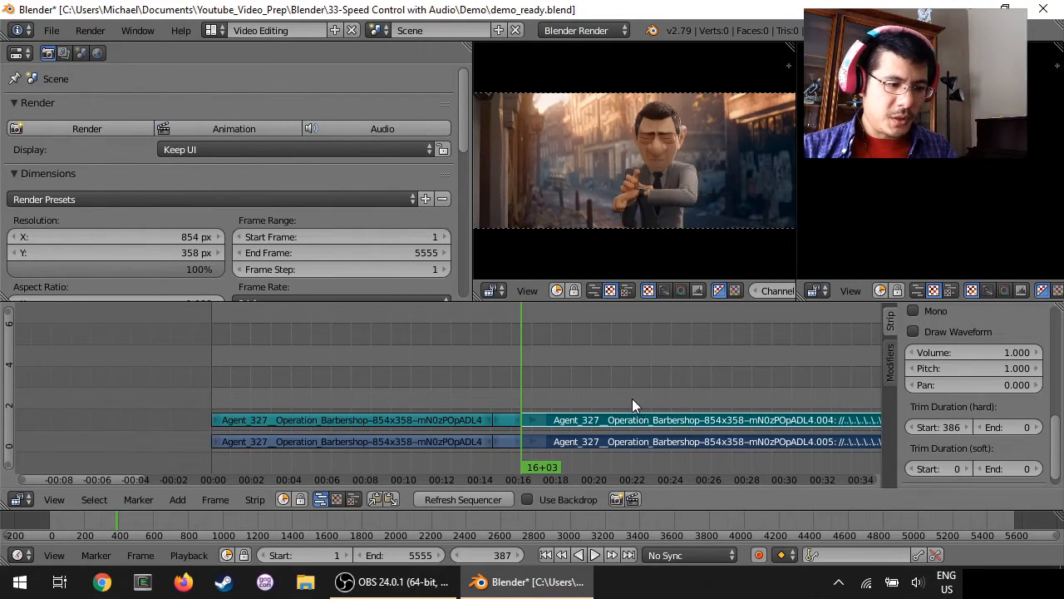
key(g)
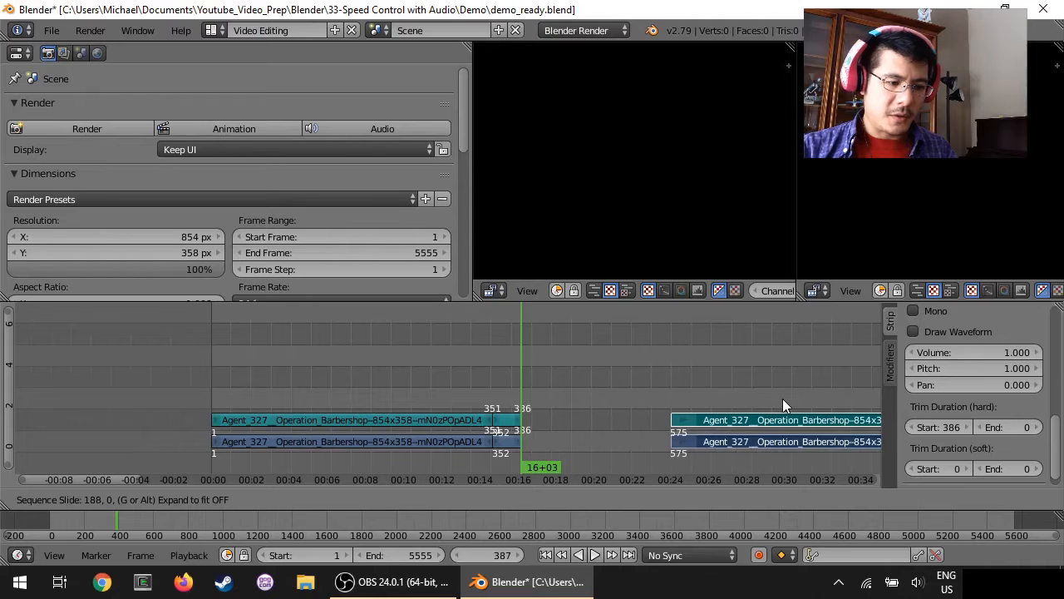
click(782, 398)
Step: Double the short middle movie segment's length by setting it to 35*2 frames
right_click(507, 441)
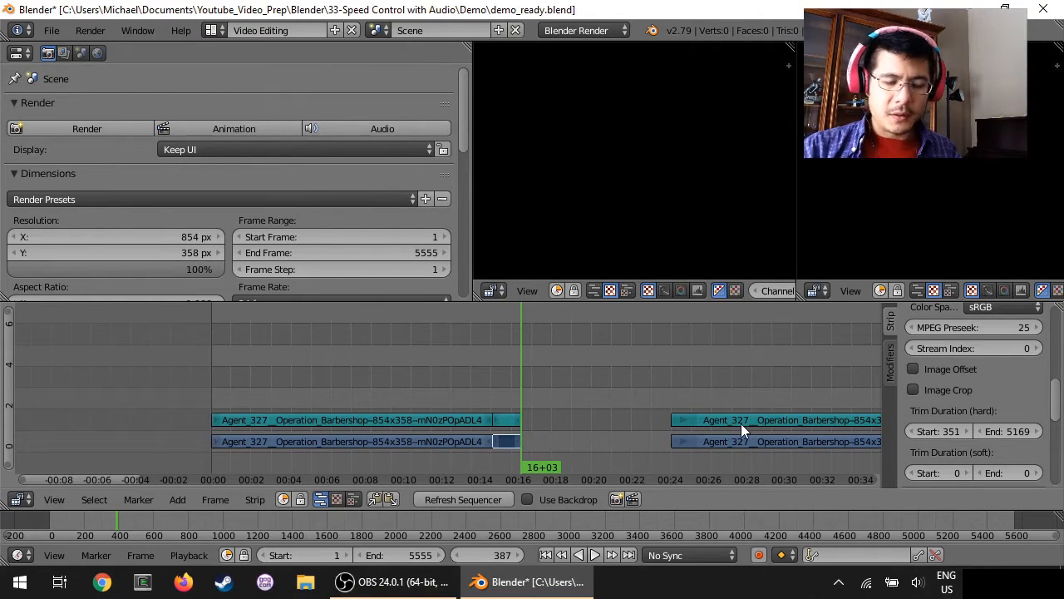
drag(1058, 405, 1057, 325)
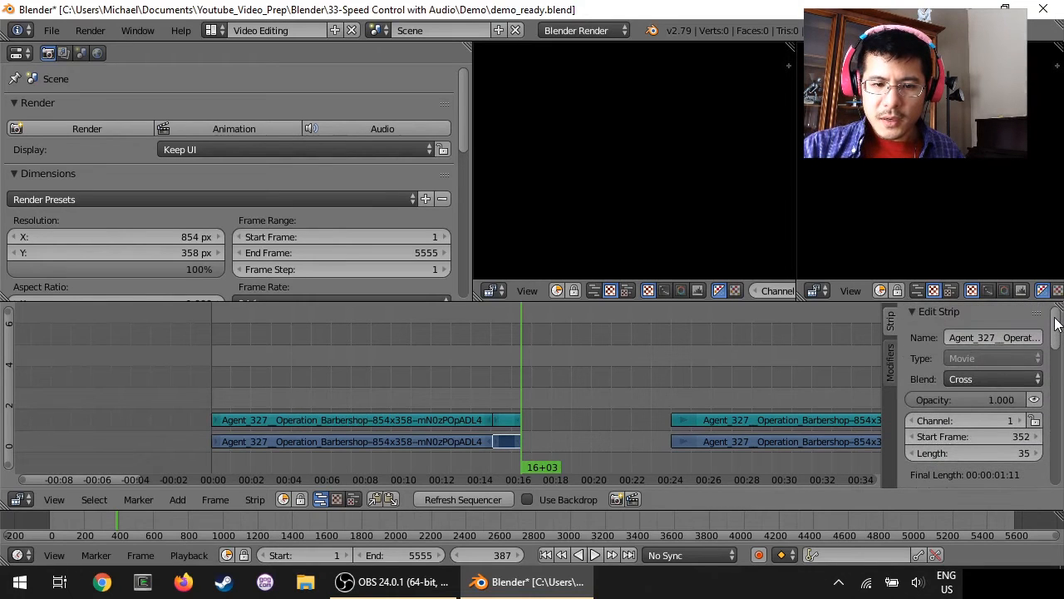
click(960, 456)
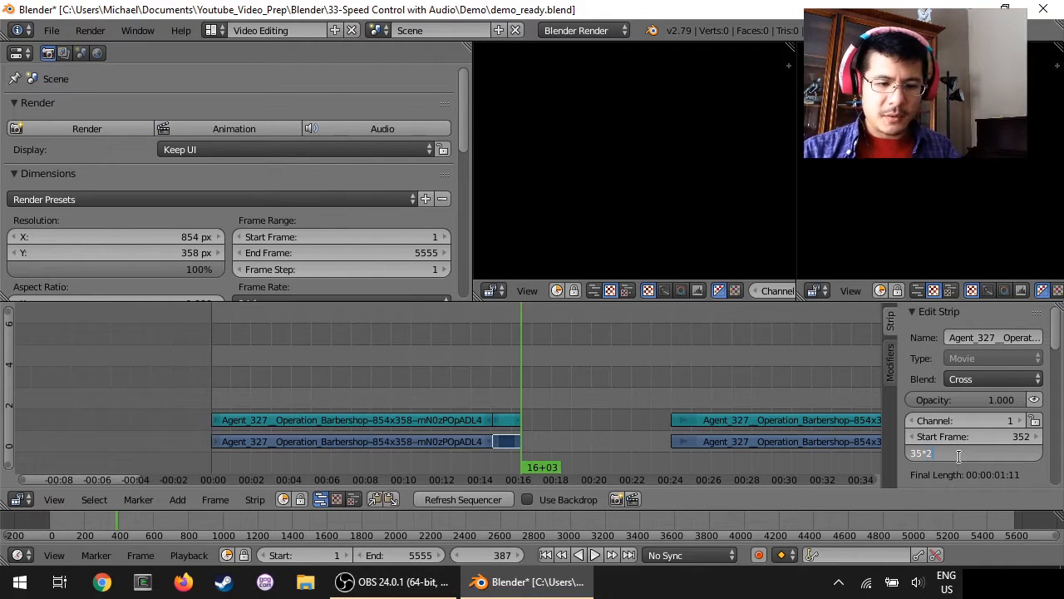
text(*2)
key(Return)
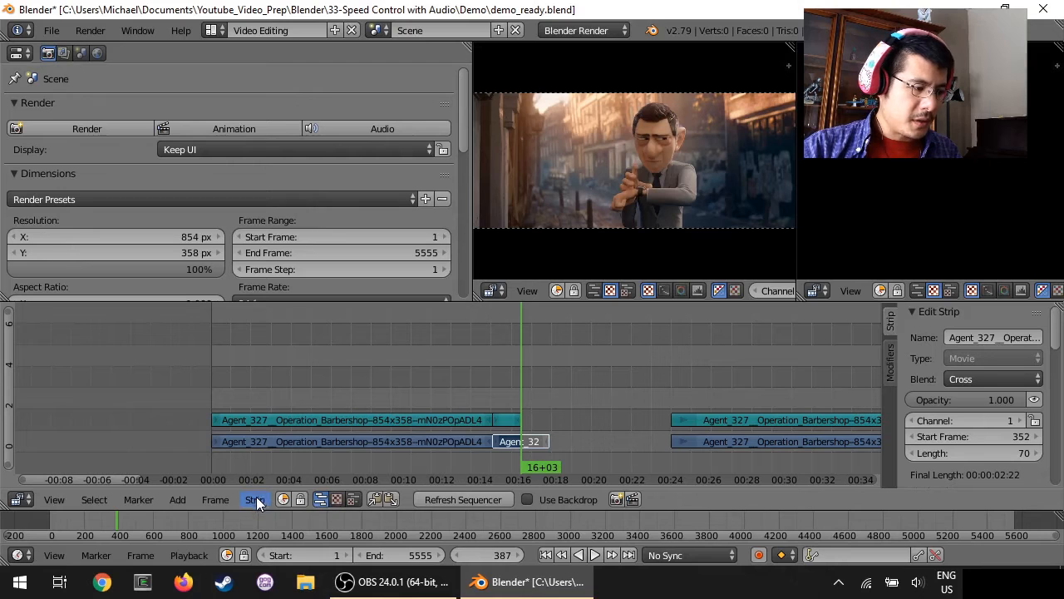
Step: Add a Speed Control effect strip to the lengthened middle movie segment
click(175, 500)
mouse_move(217, 382)
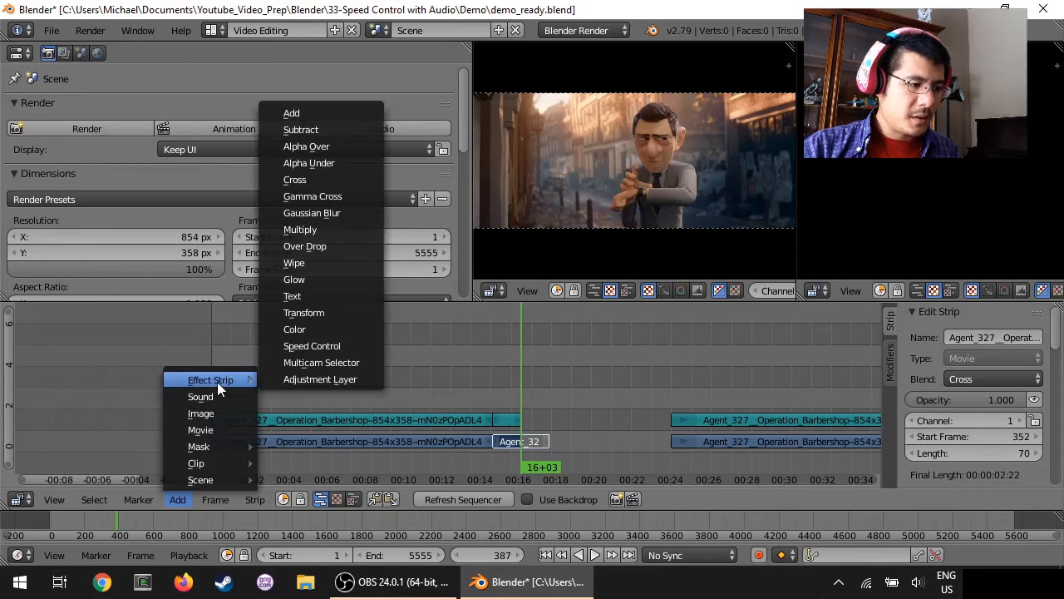
click(341, 345)
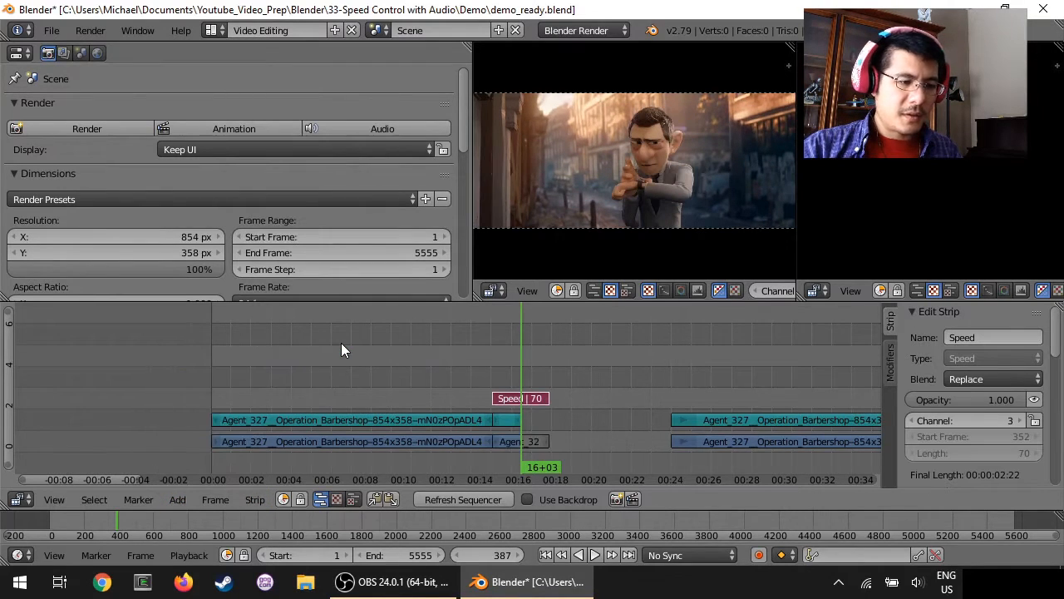
Step: Set the short middle sound segment's length to 70 frames to match the movie segment
click(509, 422)
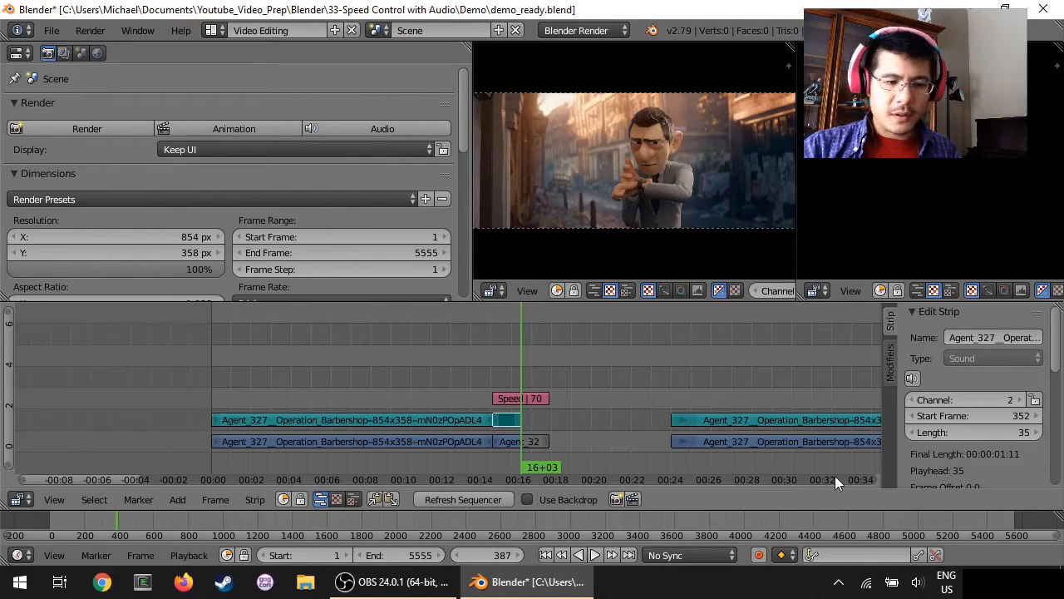
click(972, 433)
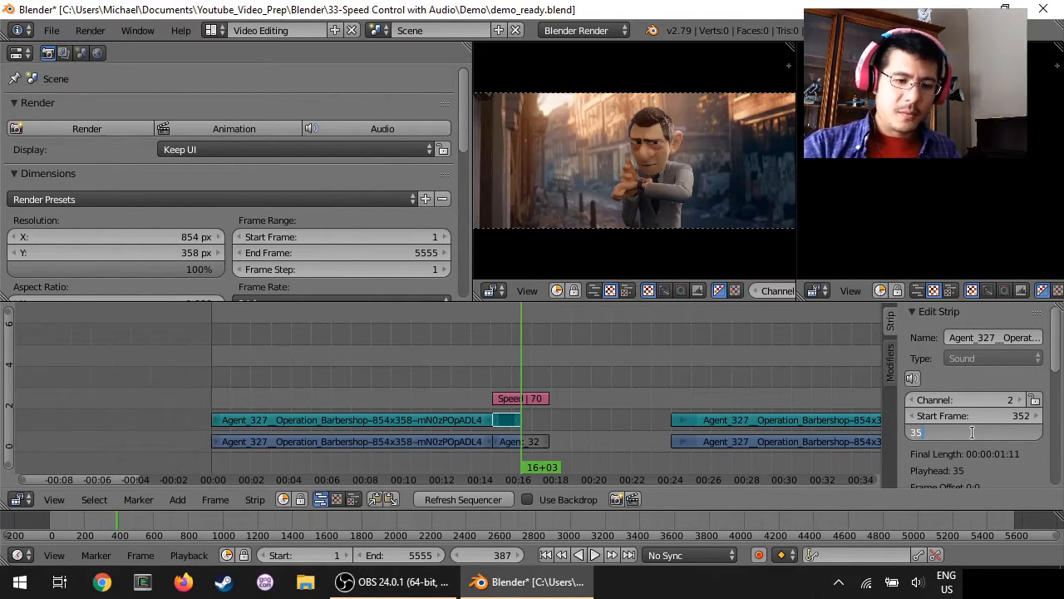
text(70)
key(Return)
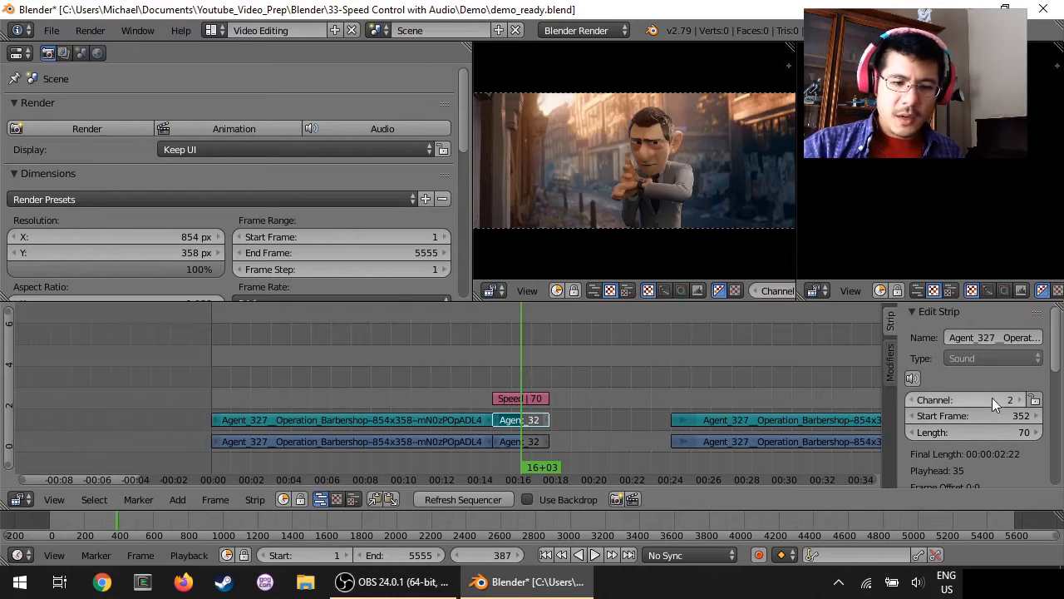
Step: Halve the pitch of the short middle sound segment by setting it to 1.0/2
scroll(992, 397, down, 4)
scroll(991, 397, down, 4)
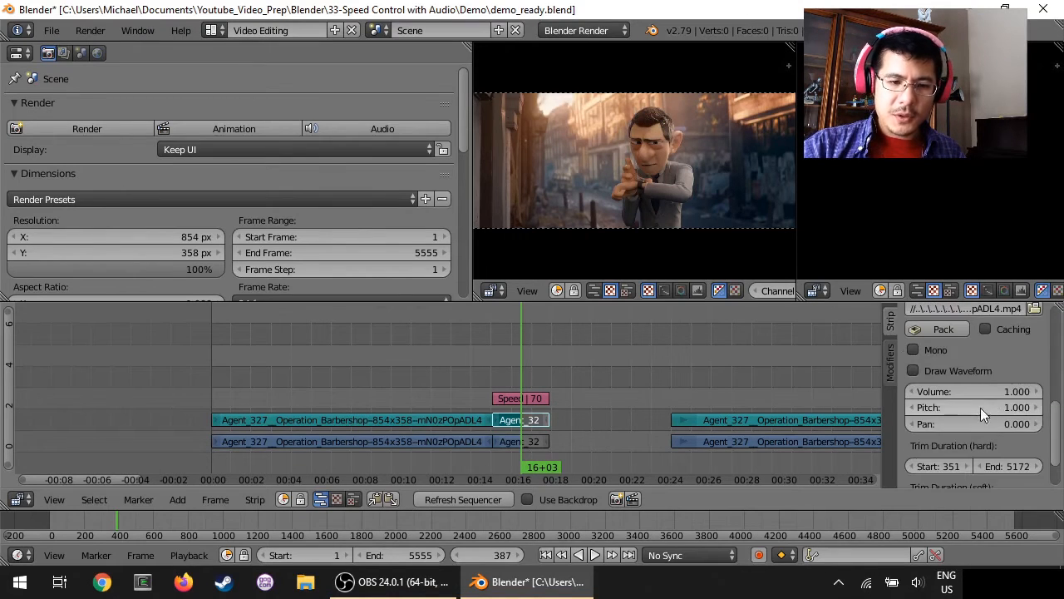
click(980, 408)
text(/2)
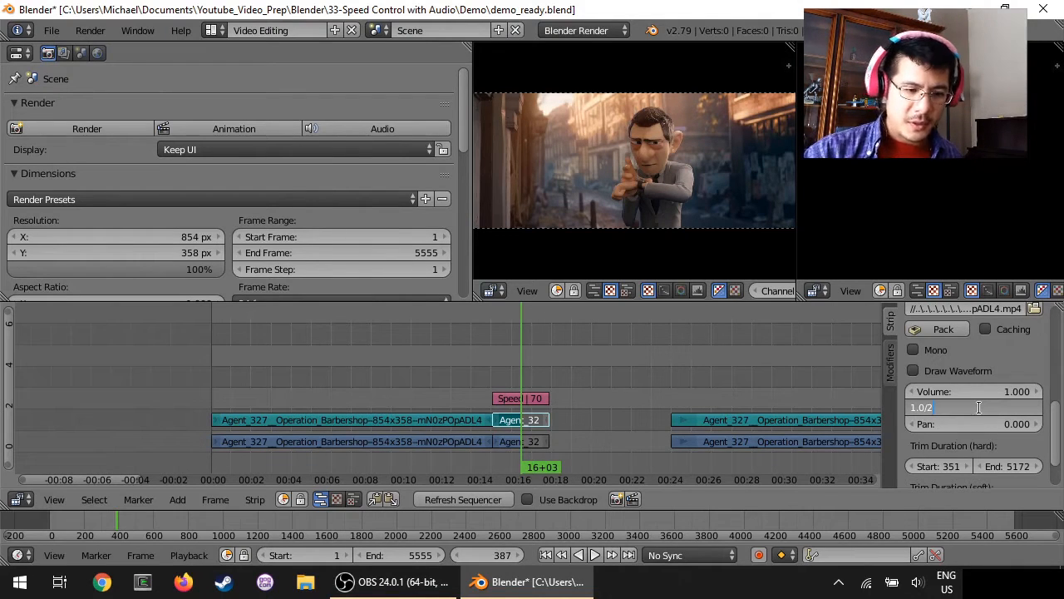
key(Return)
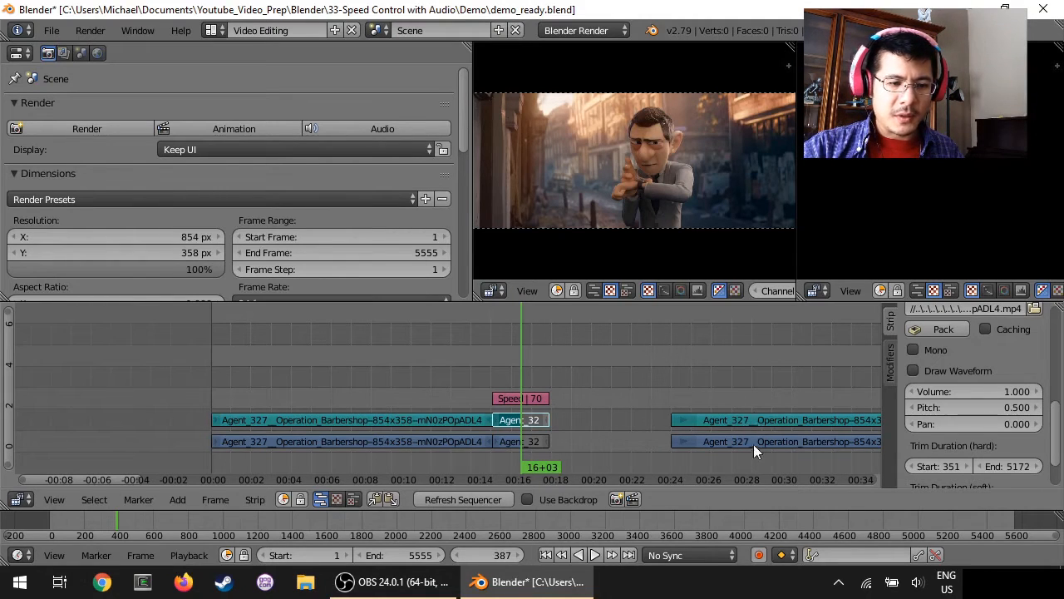
Step: Remove the empty gap between the slowed middle segment and the movie and sound strips that follow it
click(578, 379)
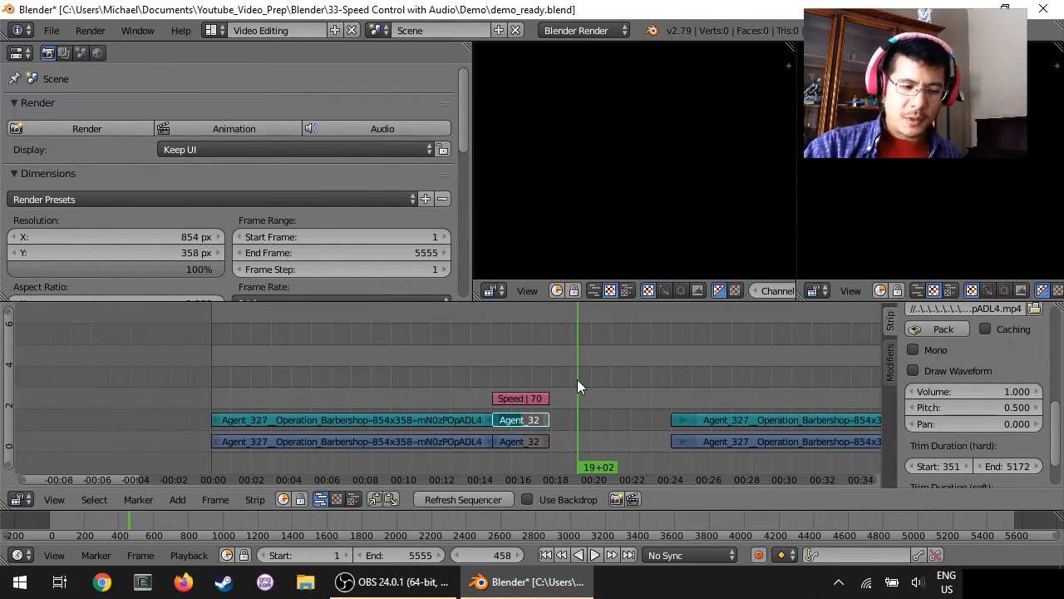
key(BackSpace)
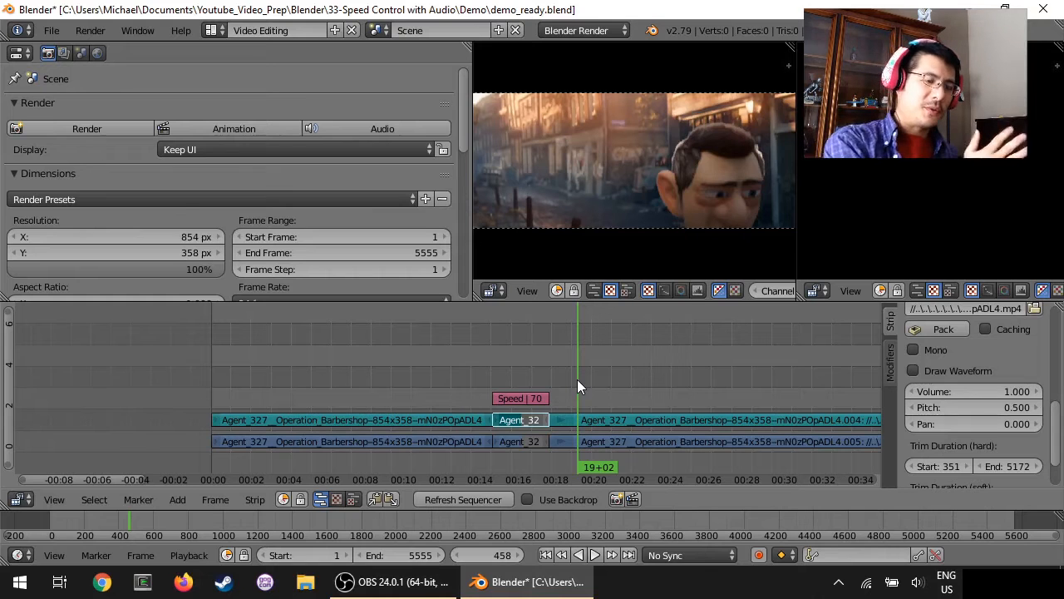
Step: Play back the sequence from shortly before the slowed middle segment until past its end, and stop playback
click(448, 364)
click(596, 556)
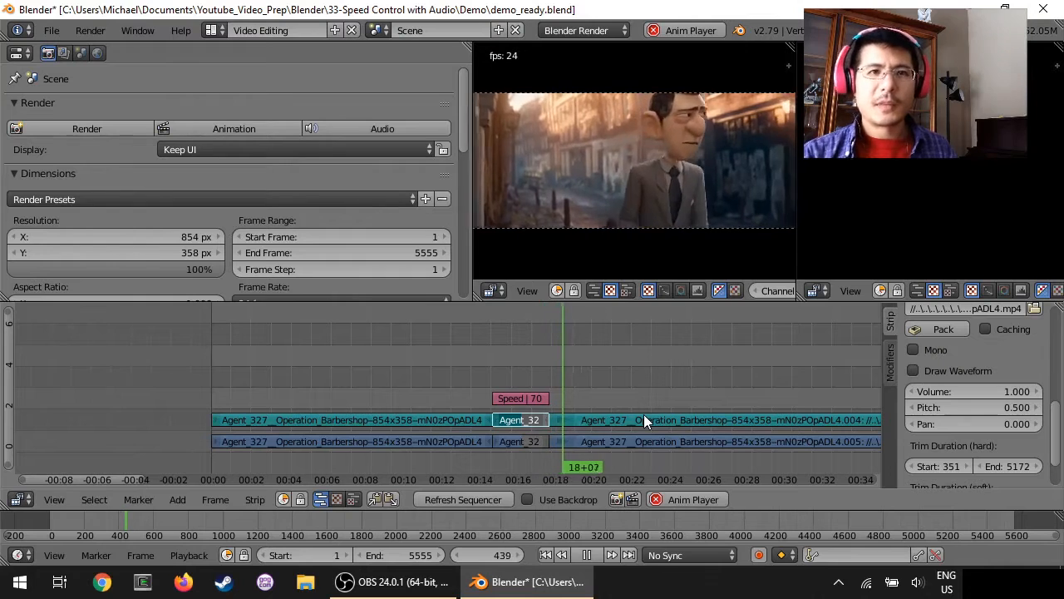
click(682, 499)
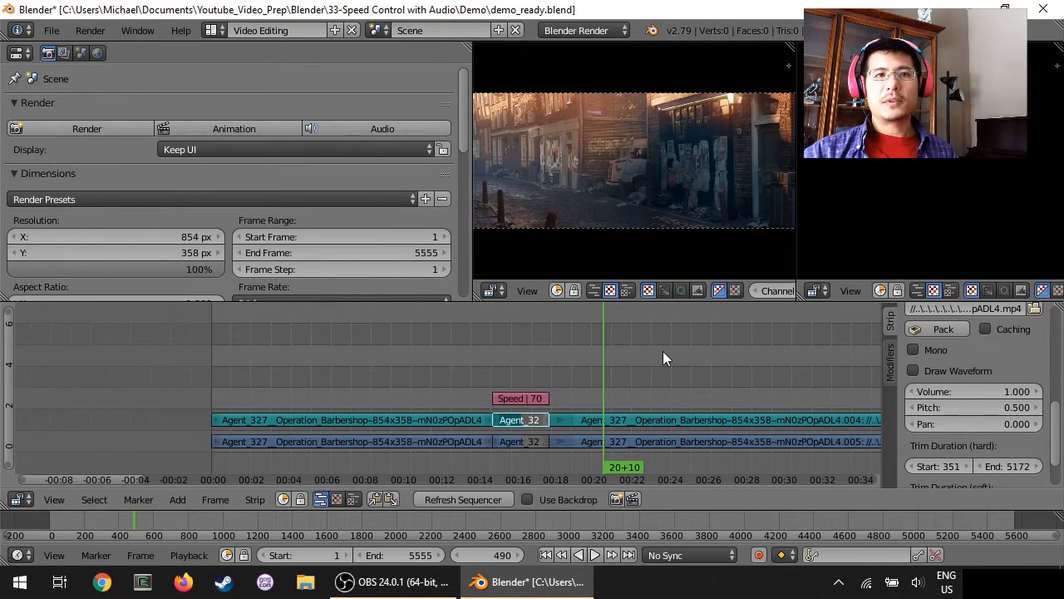